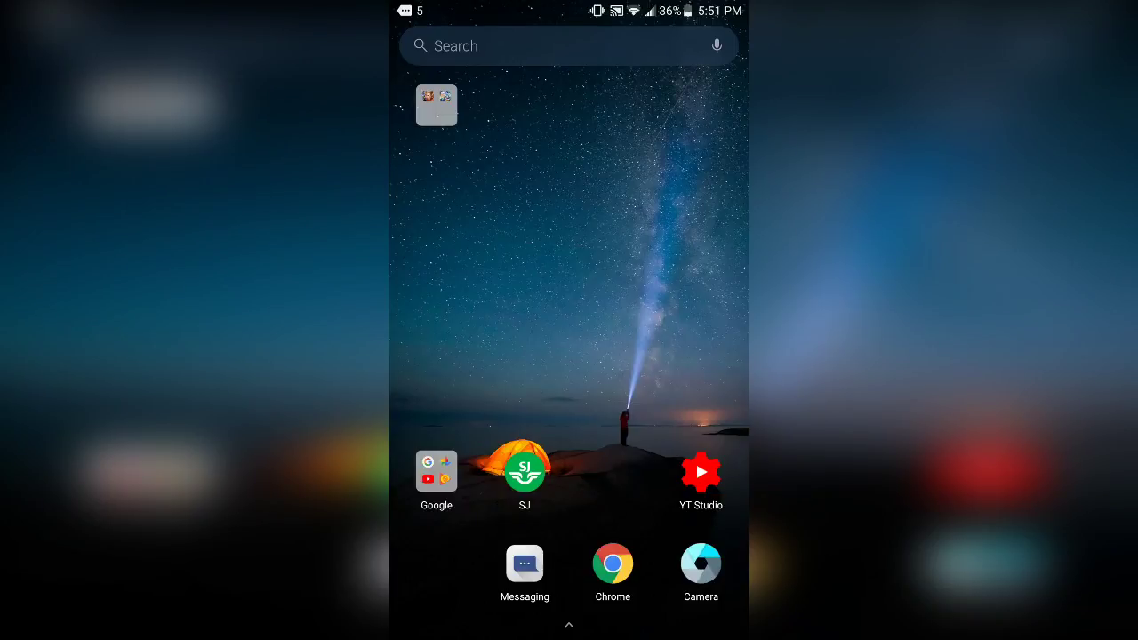
Search the Play Store for 'apowermirror' and launch ApowerMirror from its store listing
left_click(435, 471)
left_click(506, 407)
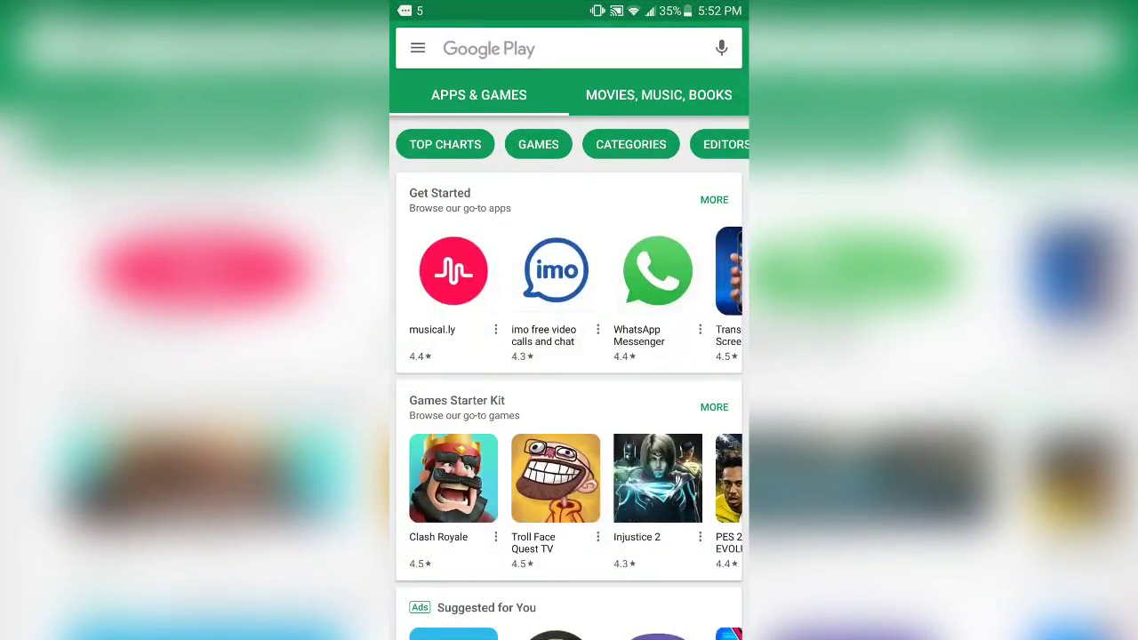
left_click(533, 48)
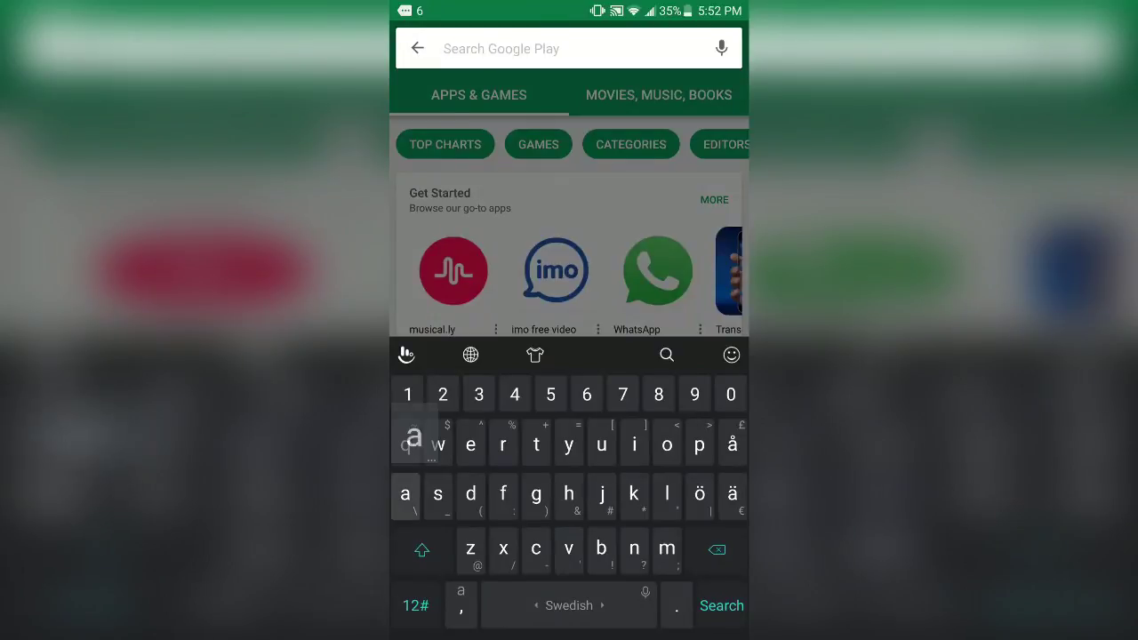
type("apowrr")
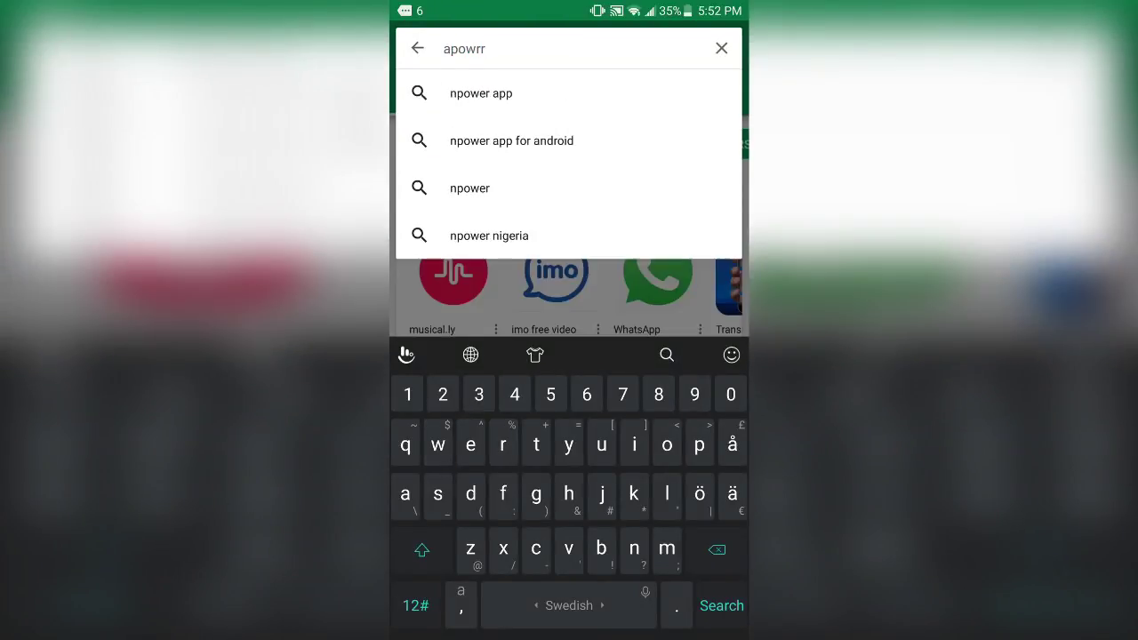
key("BackSpace")
key("BackSpace")
type("er")
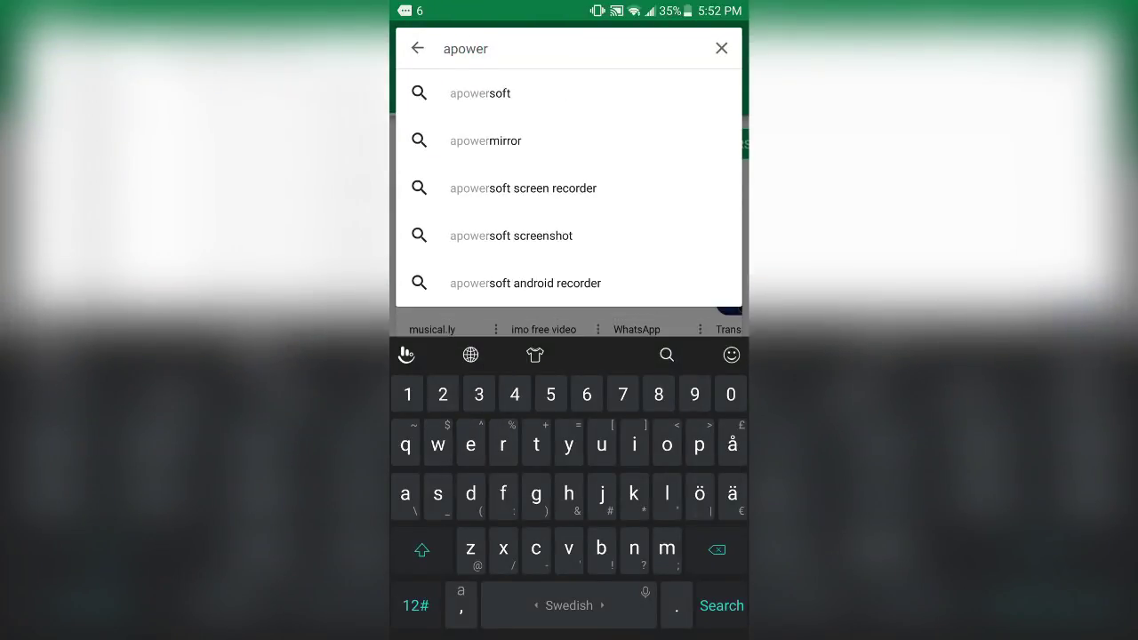
left_click(486, 141)
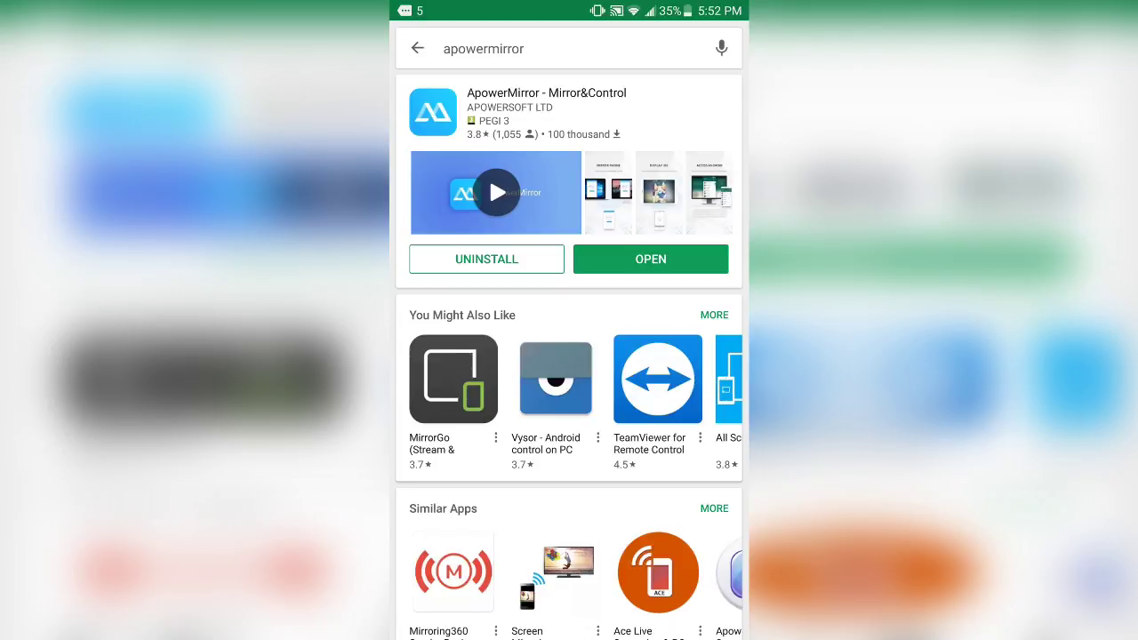
left_click(534, 111)
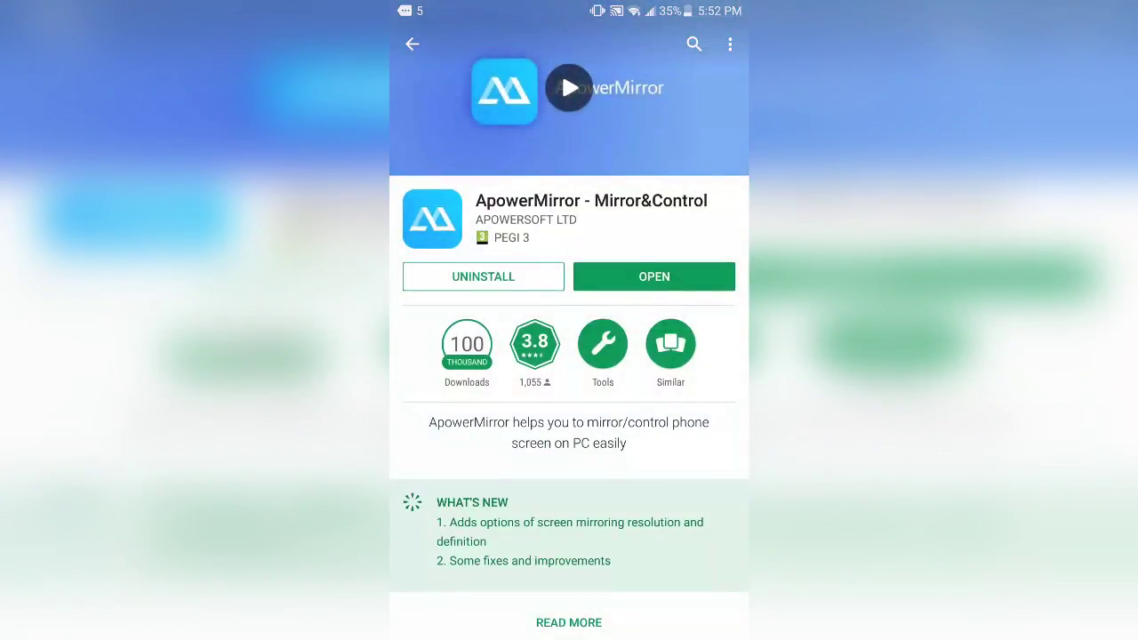
left_click(654, 276)
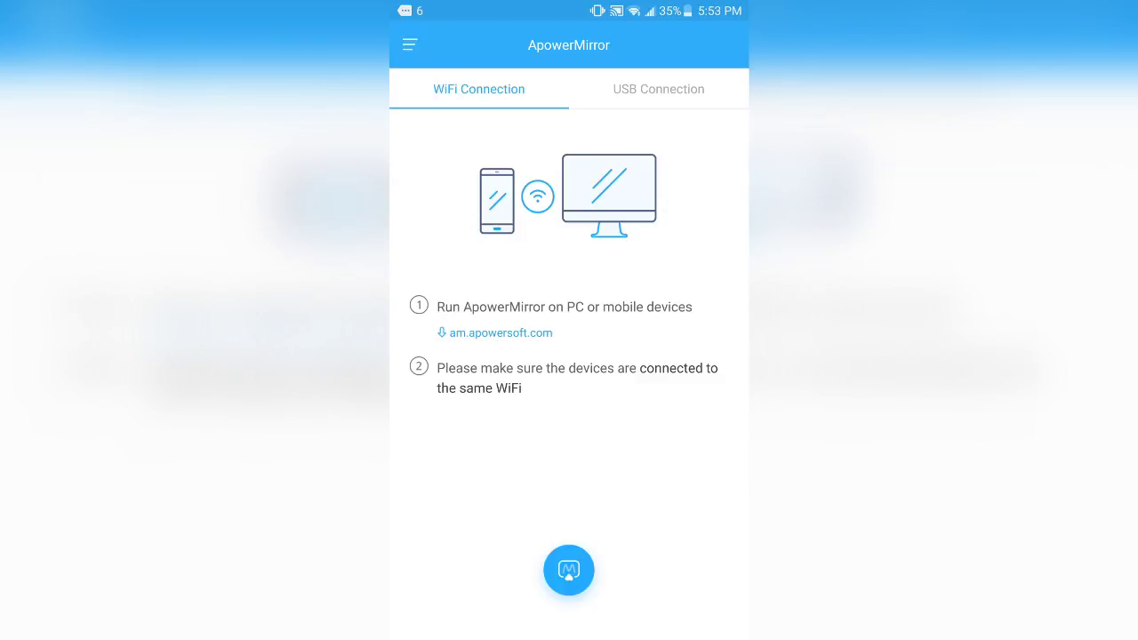
Leave ApowerMirror on its USB Connection instructions and pull down the notification shade
left_click(658, 88)
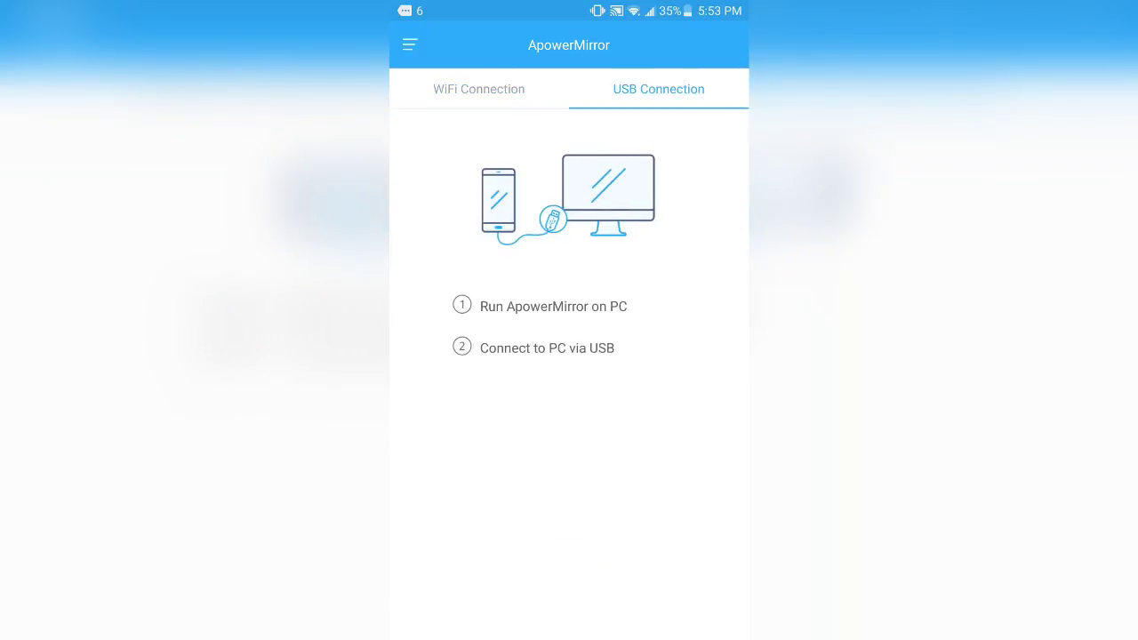
left_click(478, 89)
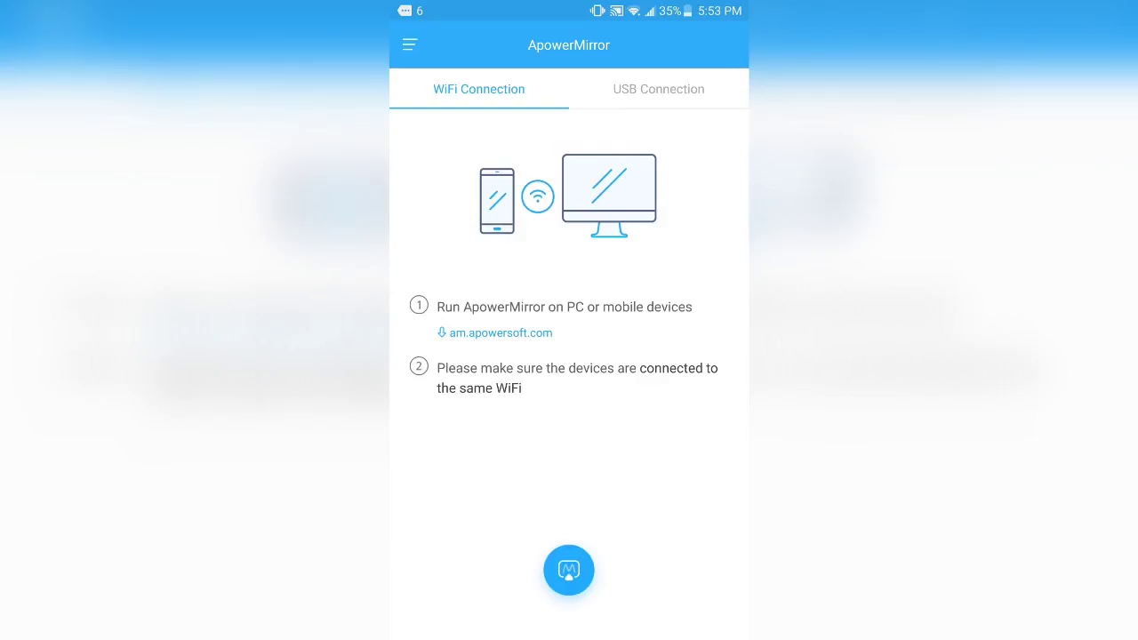
left_click(658, 89)
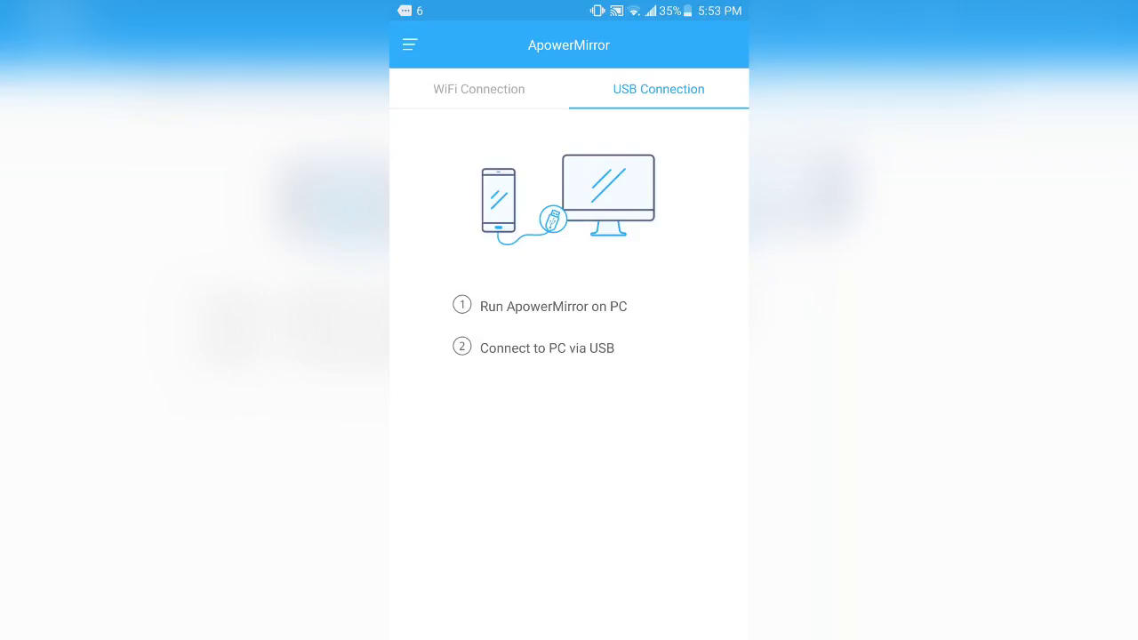
left_click_drag(569, 5, 569, 356)
Tap Build number under About phone to confirm developer mode, then open Advanced settings
left_click(717, 26)
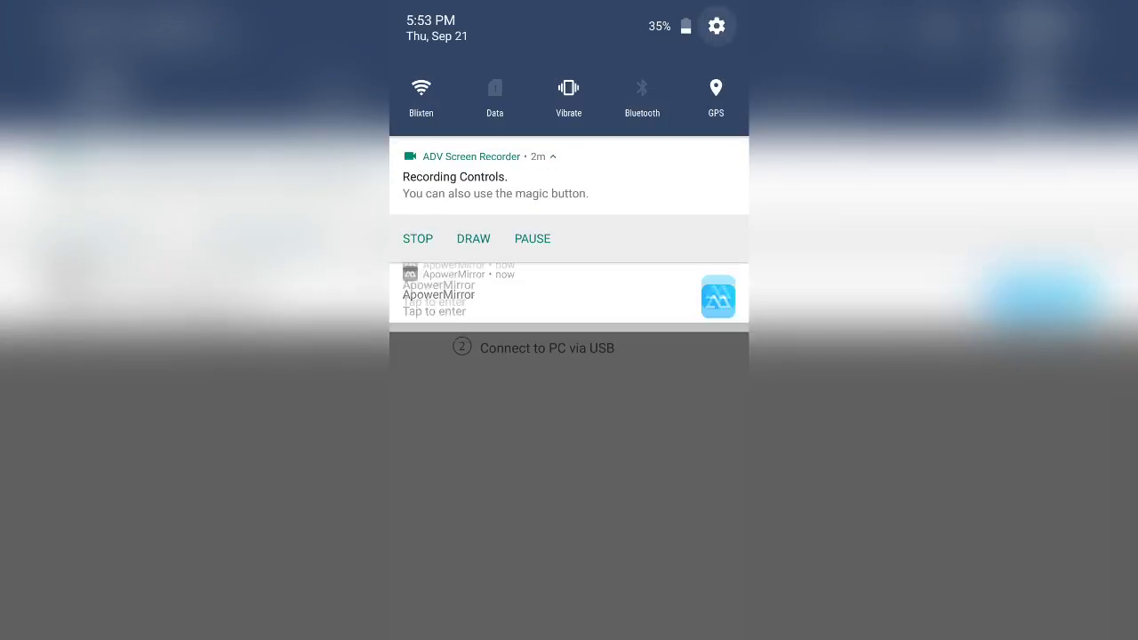
scroll(569, 355, "down", 5)
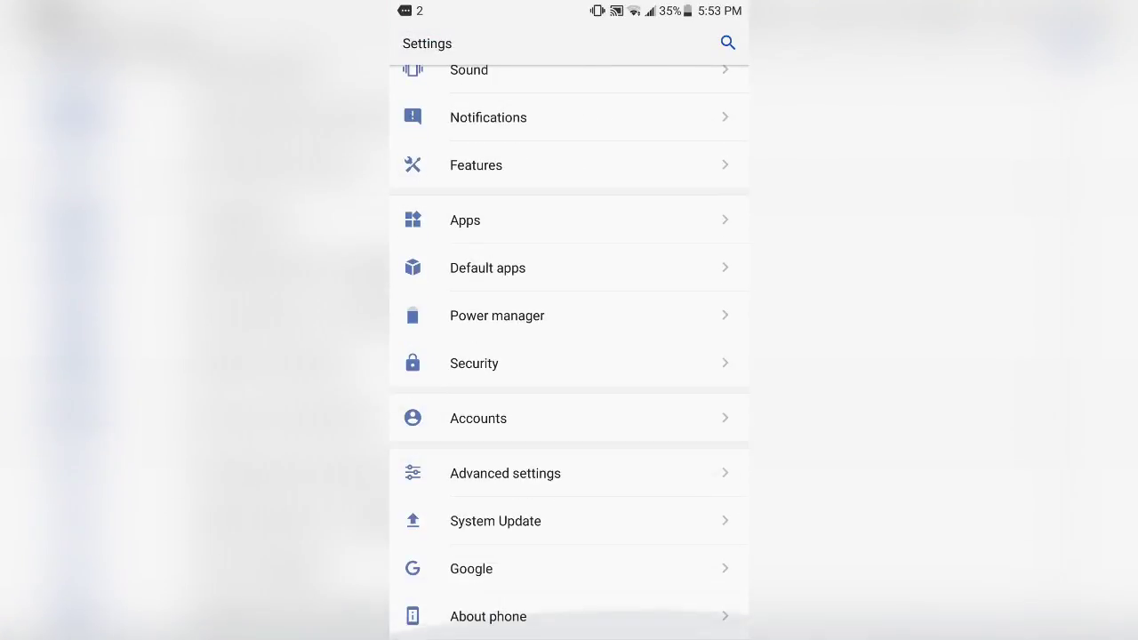
left_click(488, 616)
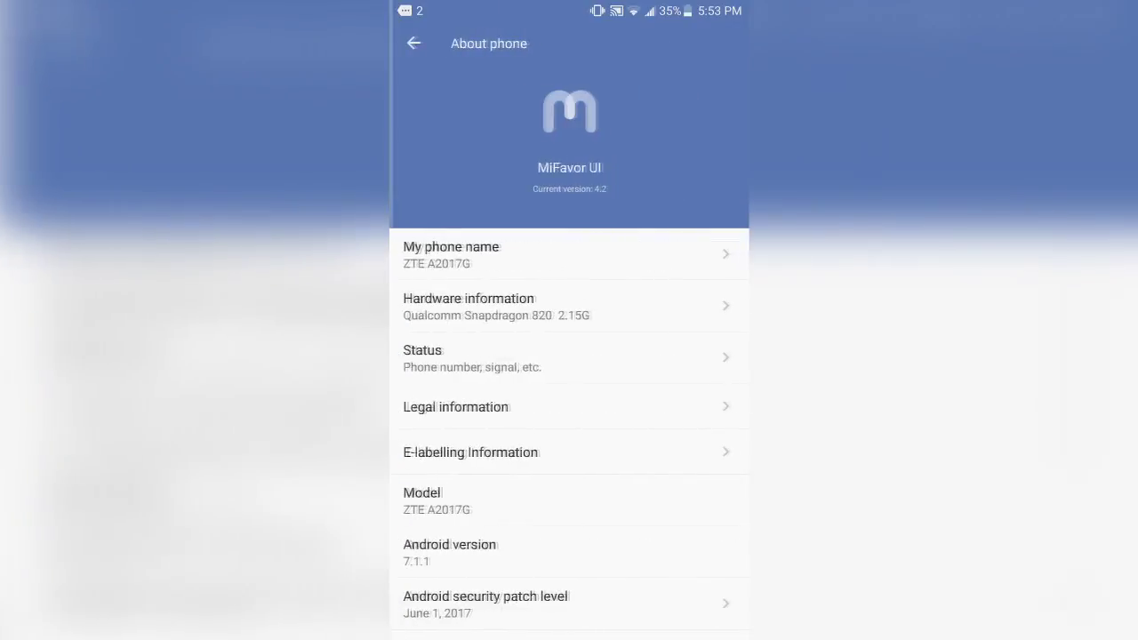
scroll(569, 356, "down", 3)
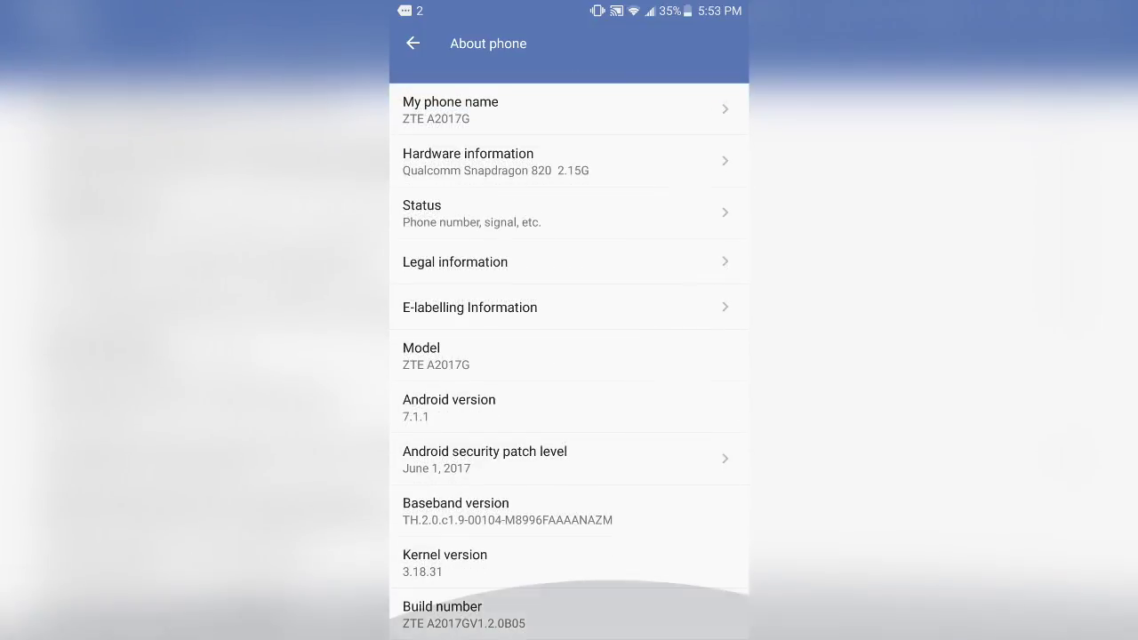
left_click(463, 613)
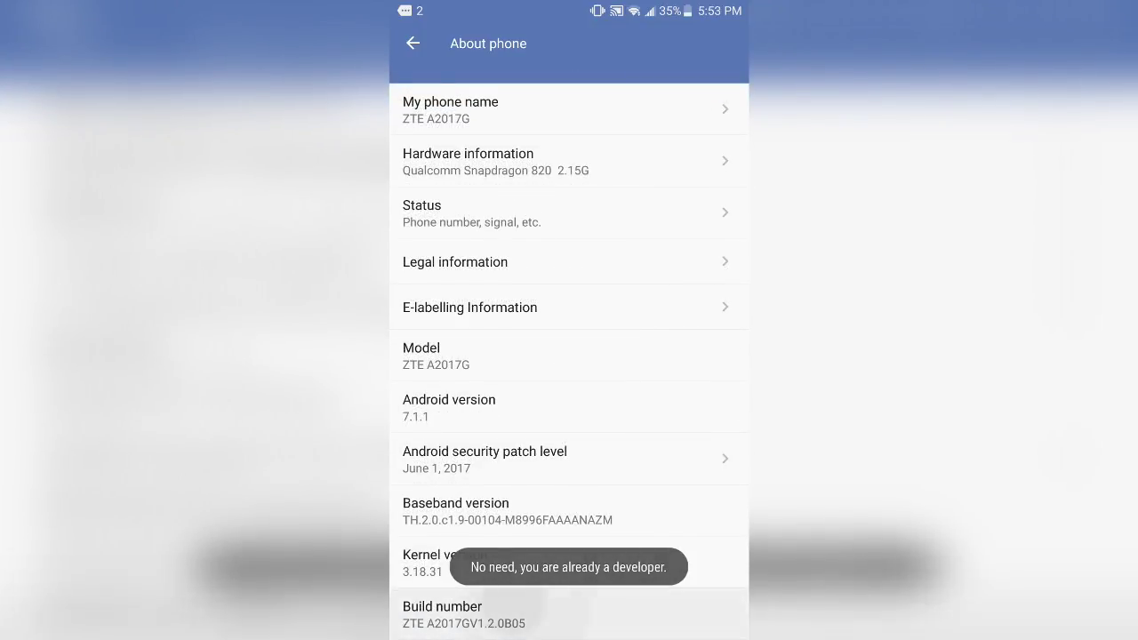
left_click(533, 614)
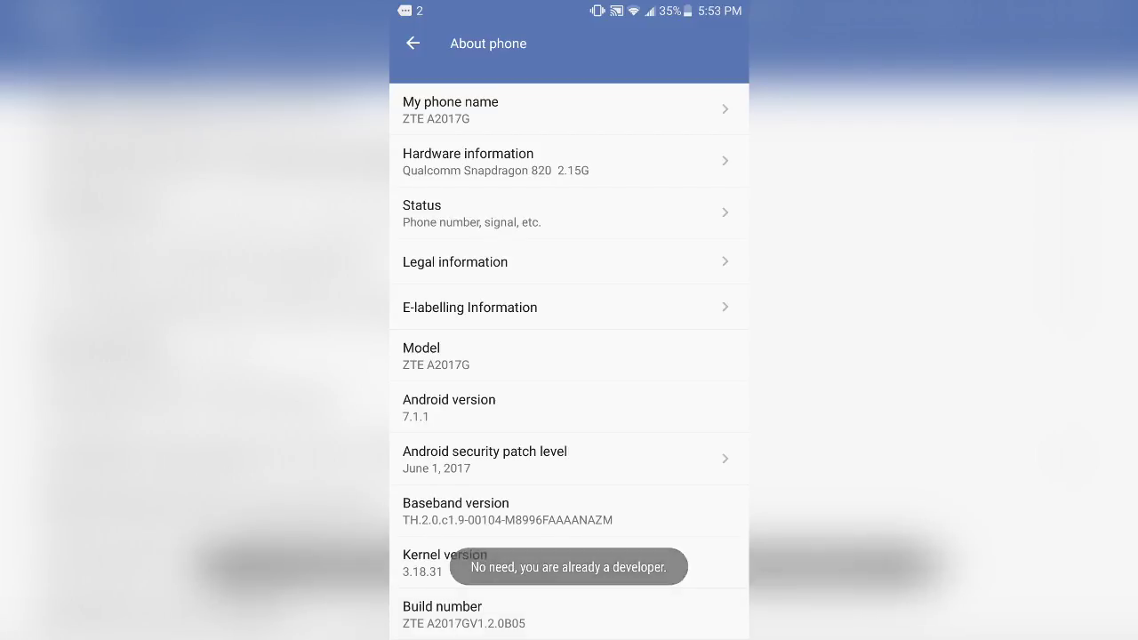
left_click(412, 43)
left_click(505, 473)
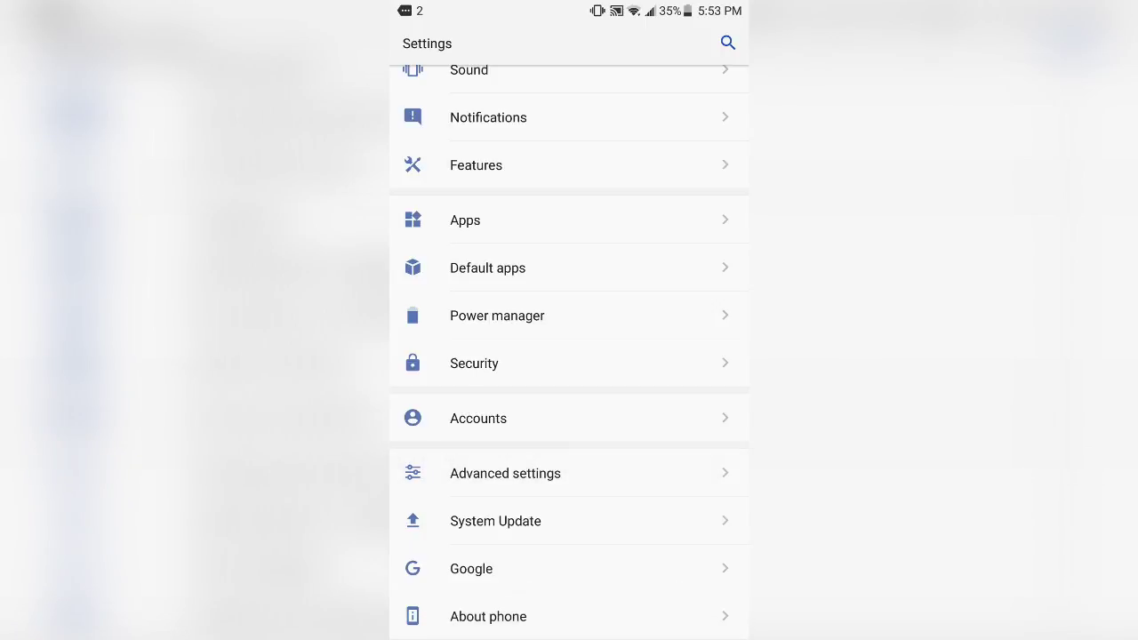
left_click(505, 473)
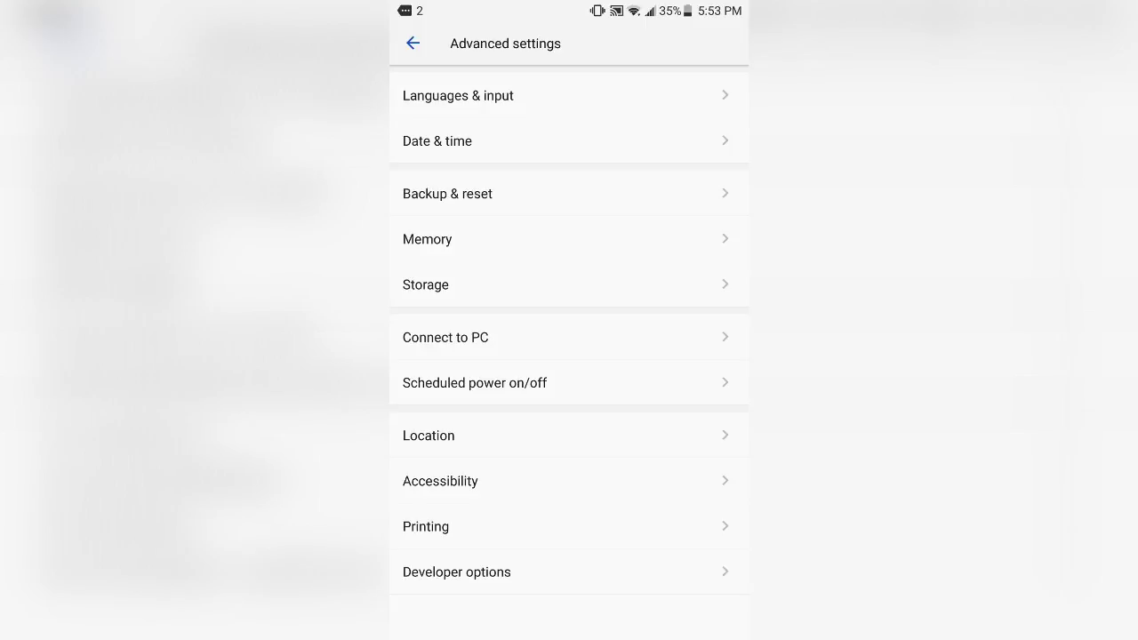
Verify USB debugging is on in Developer options, then return to the home screen
left_click(509, 572)
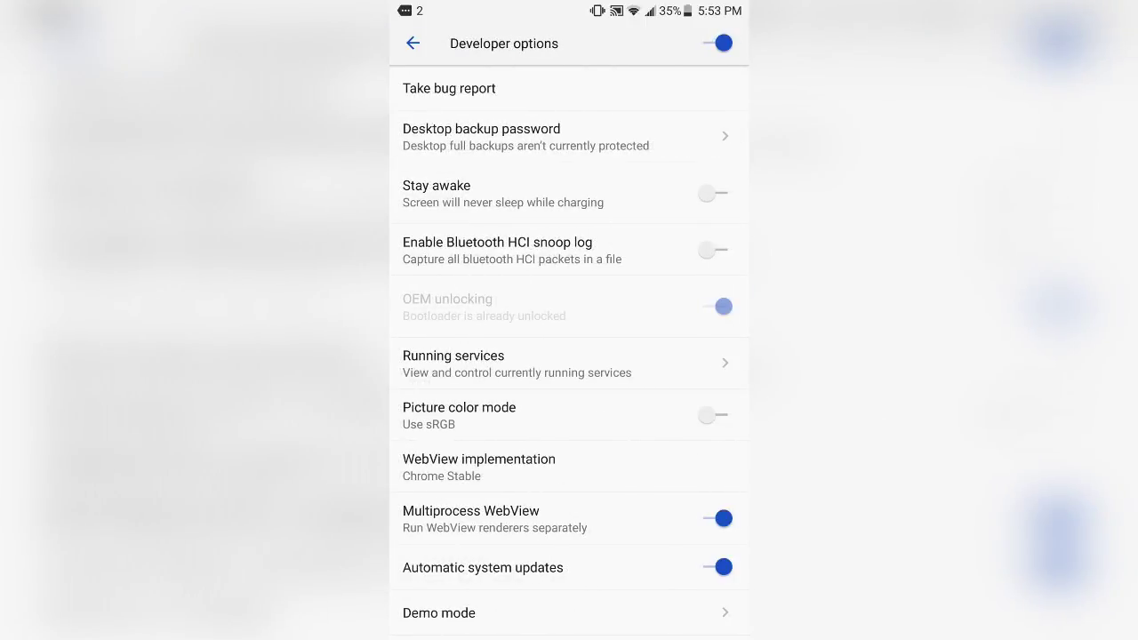
scroll(569, 355, "down", 5)
scroll(569, 356, "up", 3)
scroll(569, 356, "down", 4)
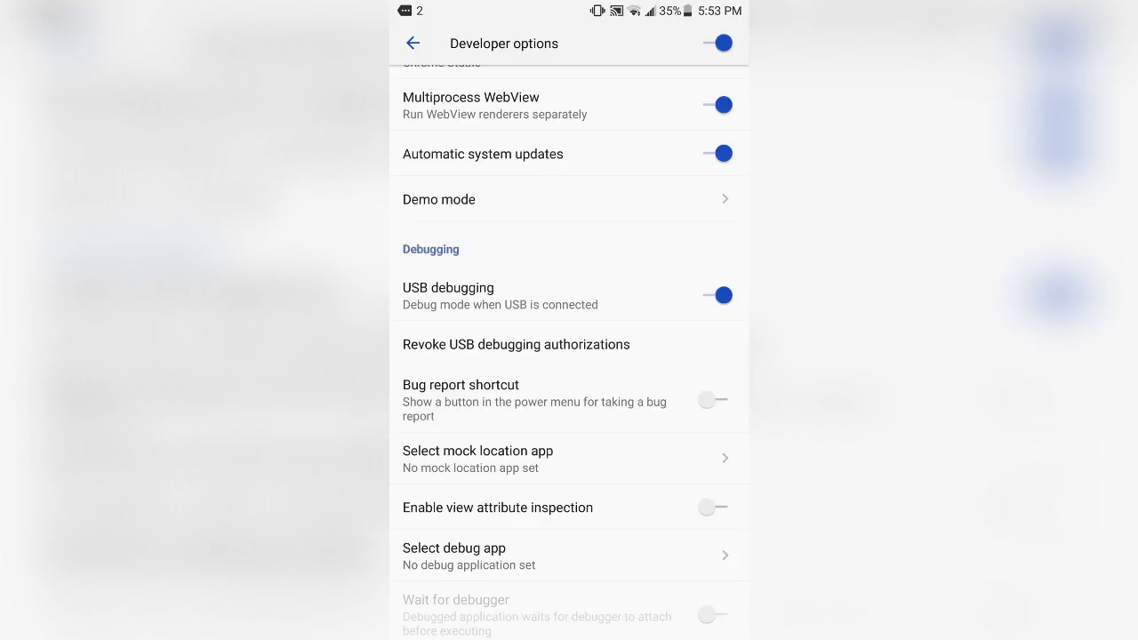
key("Home")
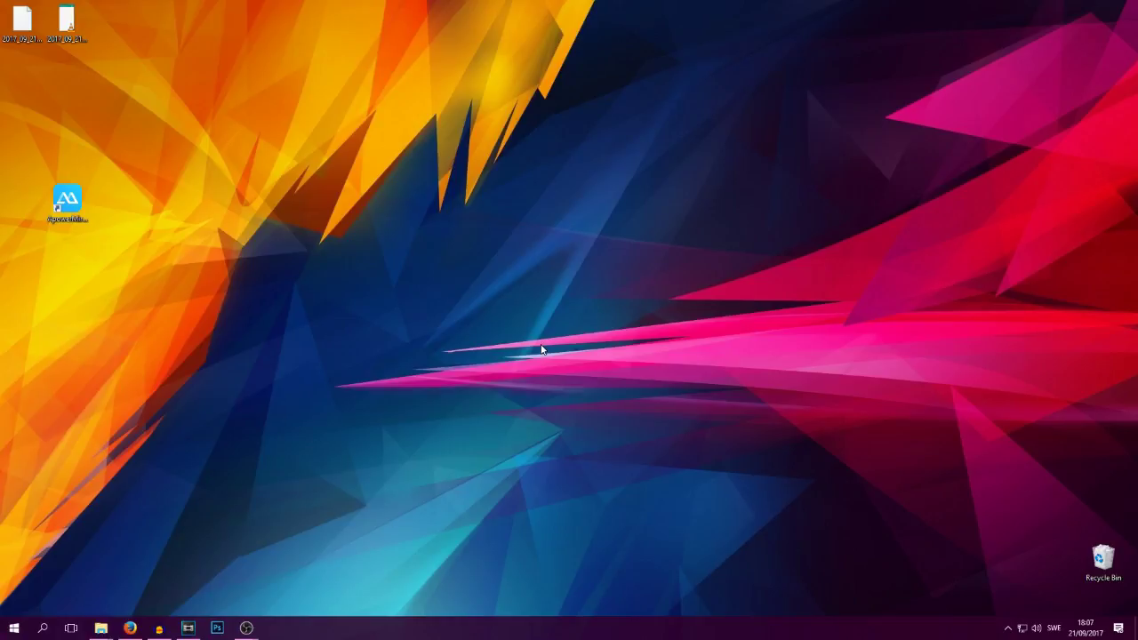
Move the ApowerMirror shortcut to the desktop centre, launch the PC app, and reposition its window
left_click_drag(70, 196, 385, 257)
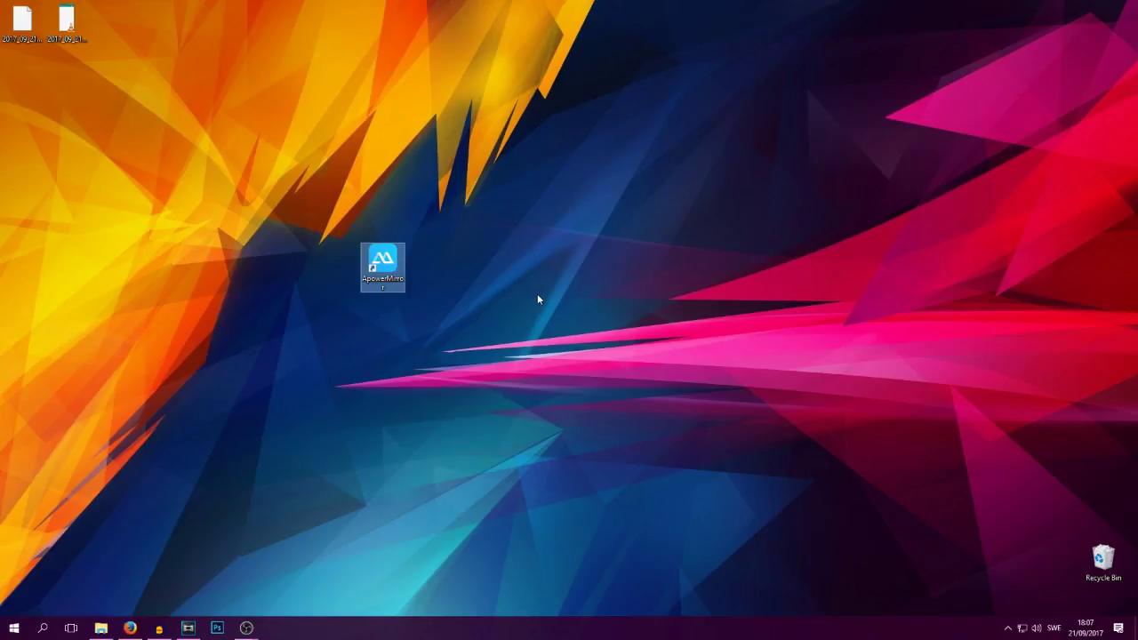
double_click(390, 259)
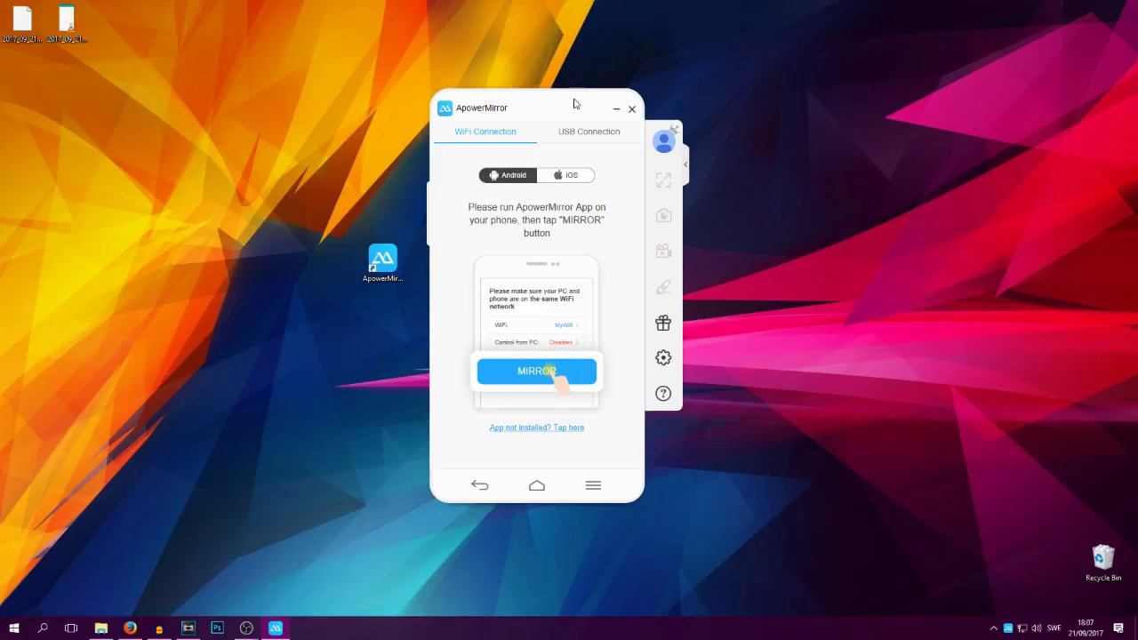
left_click_drag(582, 96, 641, 115)
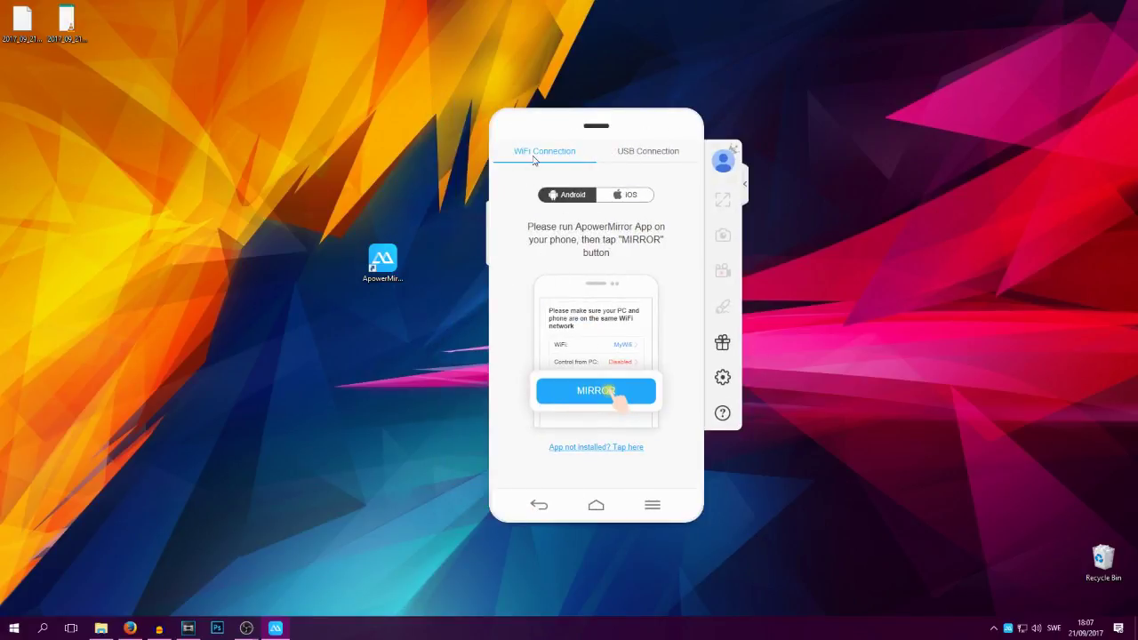
View the USB connection instructions, then open ApowerMirror's General settings
left_click(656, 153)
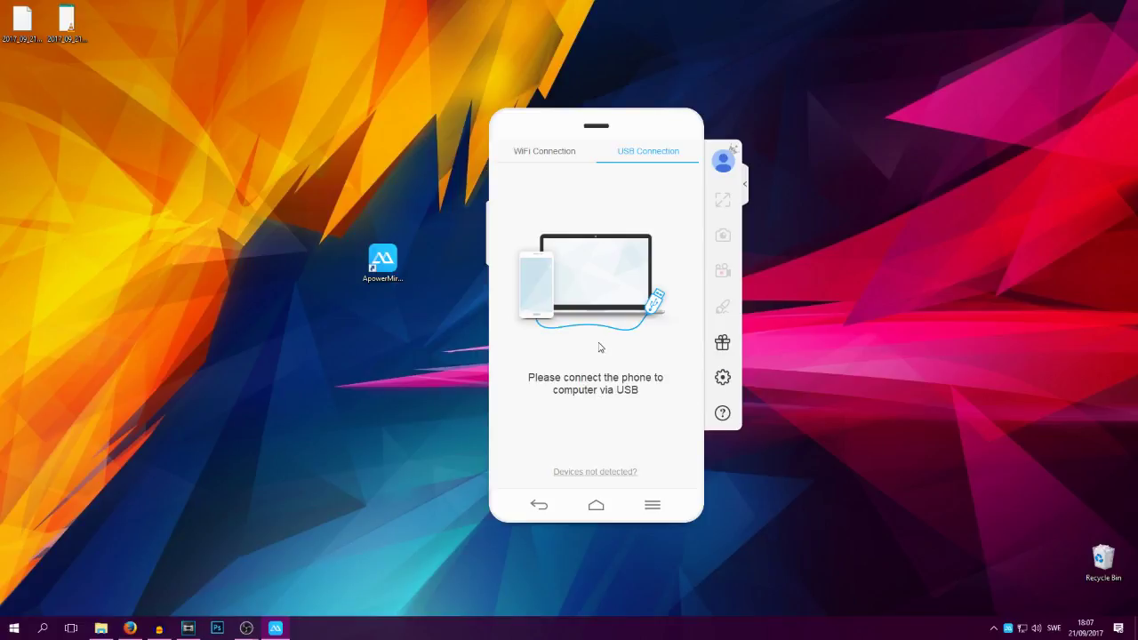
left_click(723, 377)
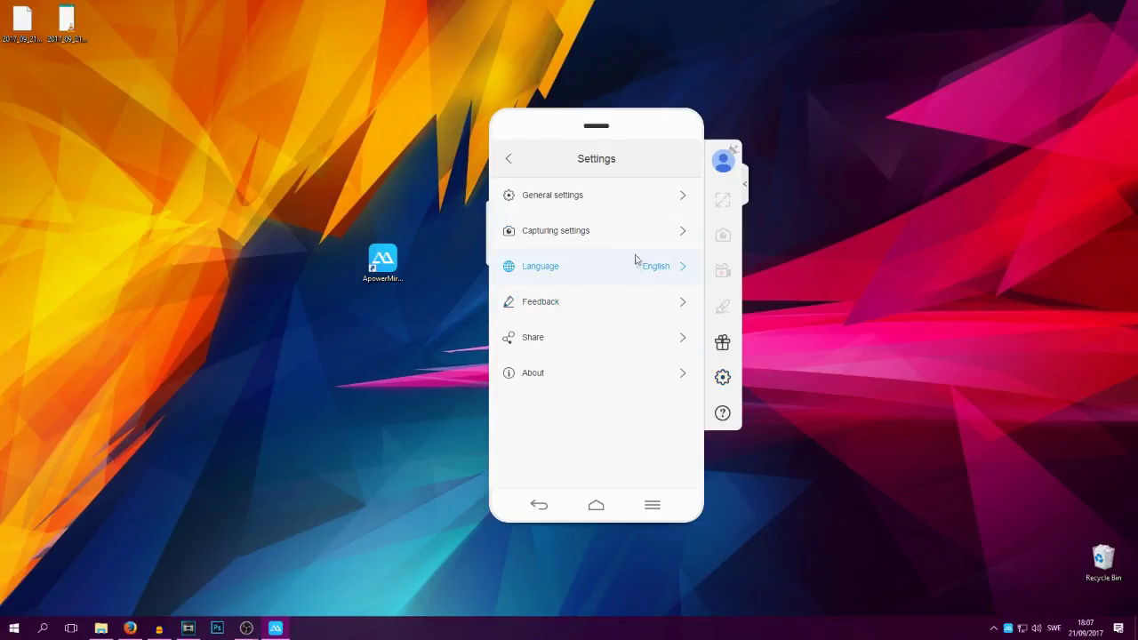
left_click(602, 205)
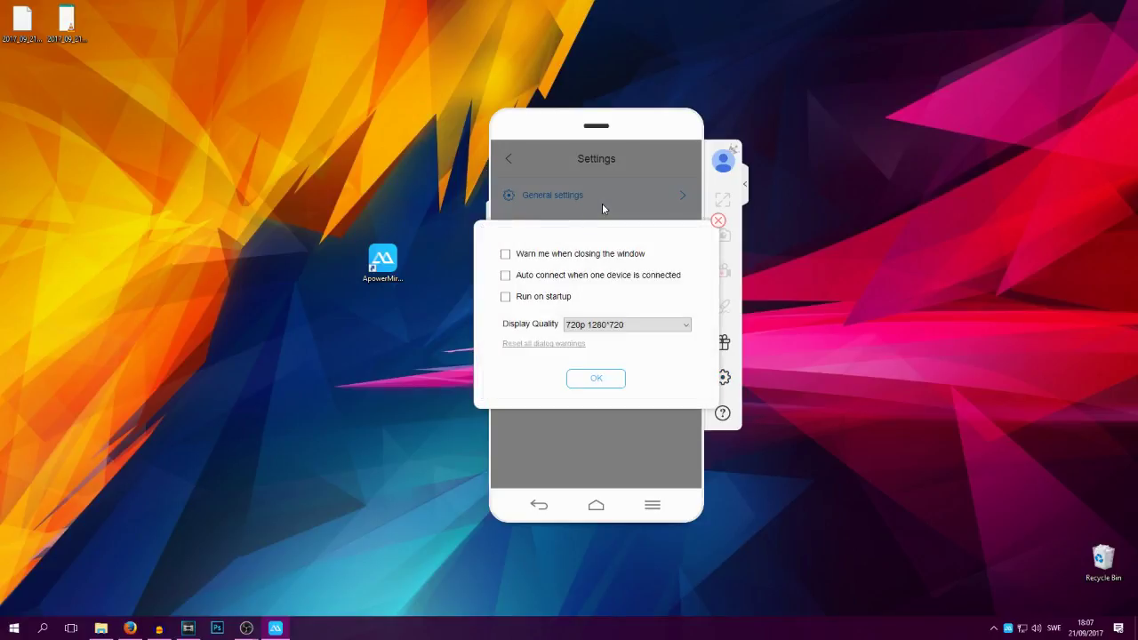
left_click(579, 328)
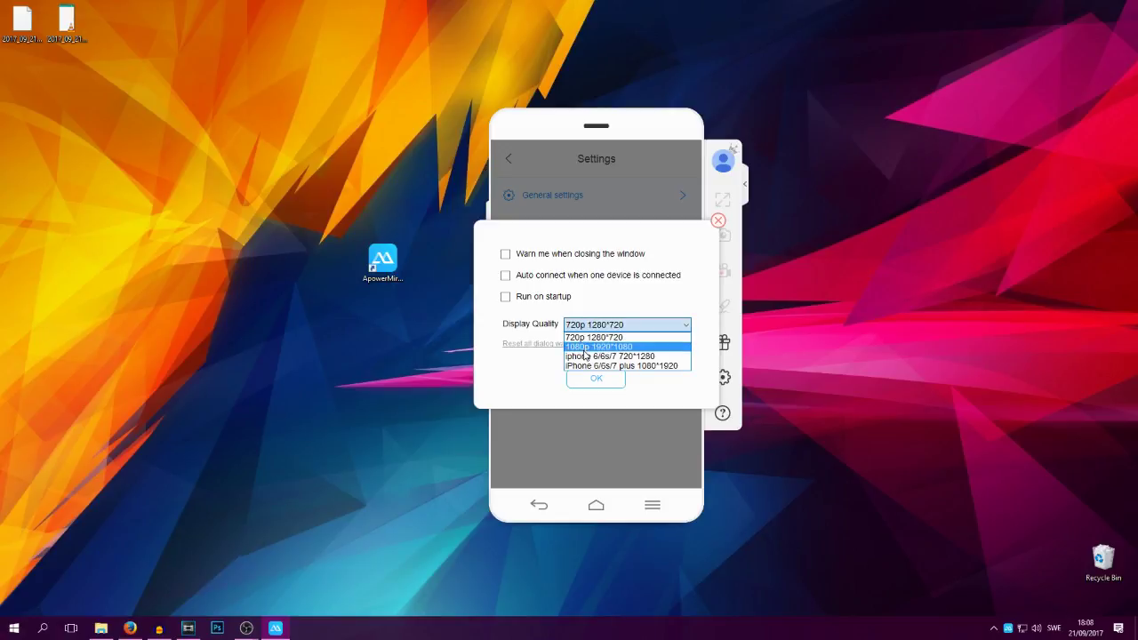
left_click(585, 347)
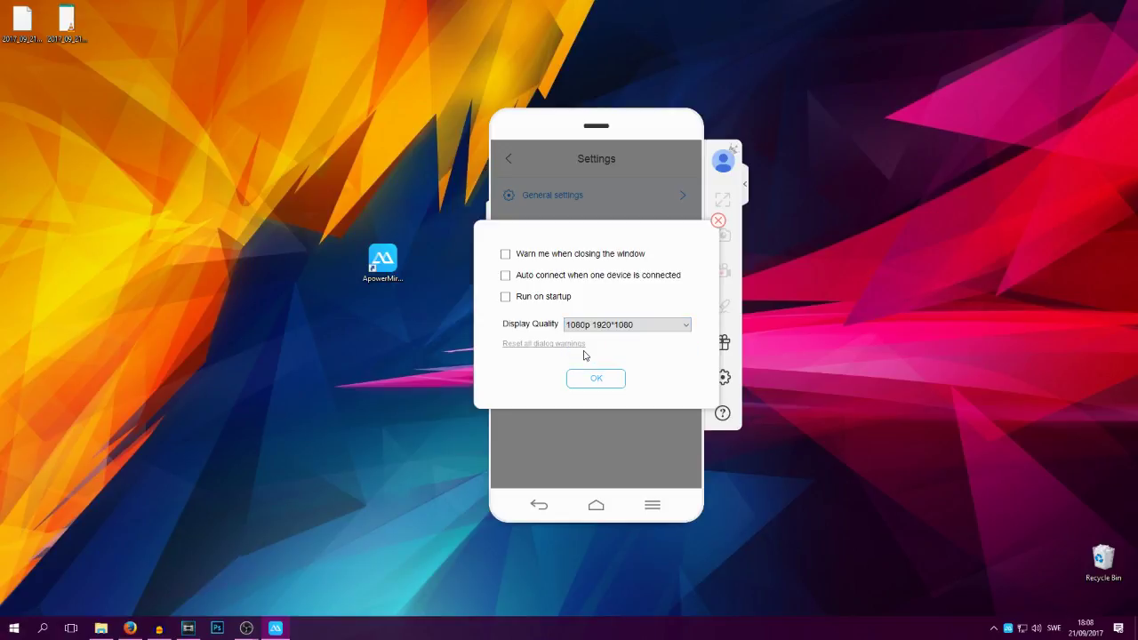
left_click(631, 324)
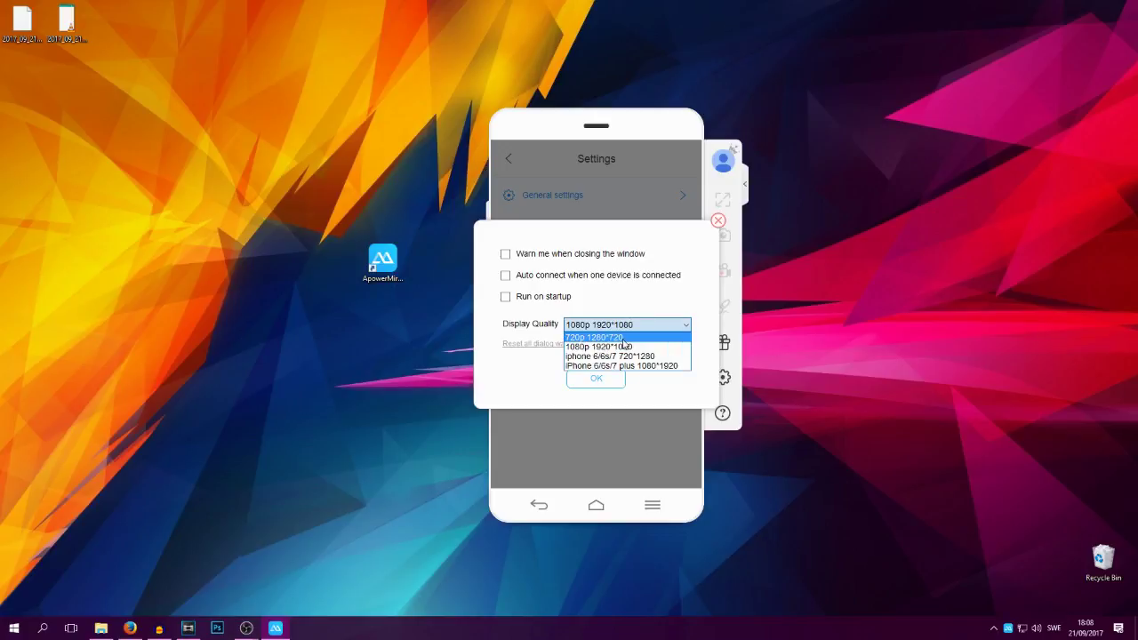
left_click(627, 338)
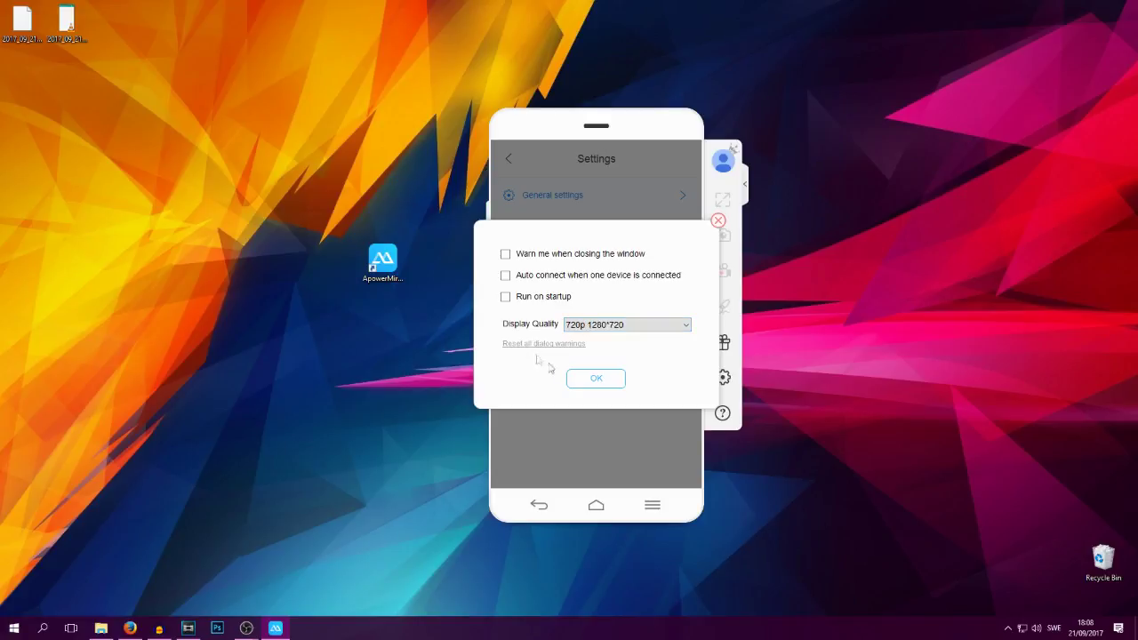
left_click(593, 378)
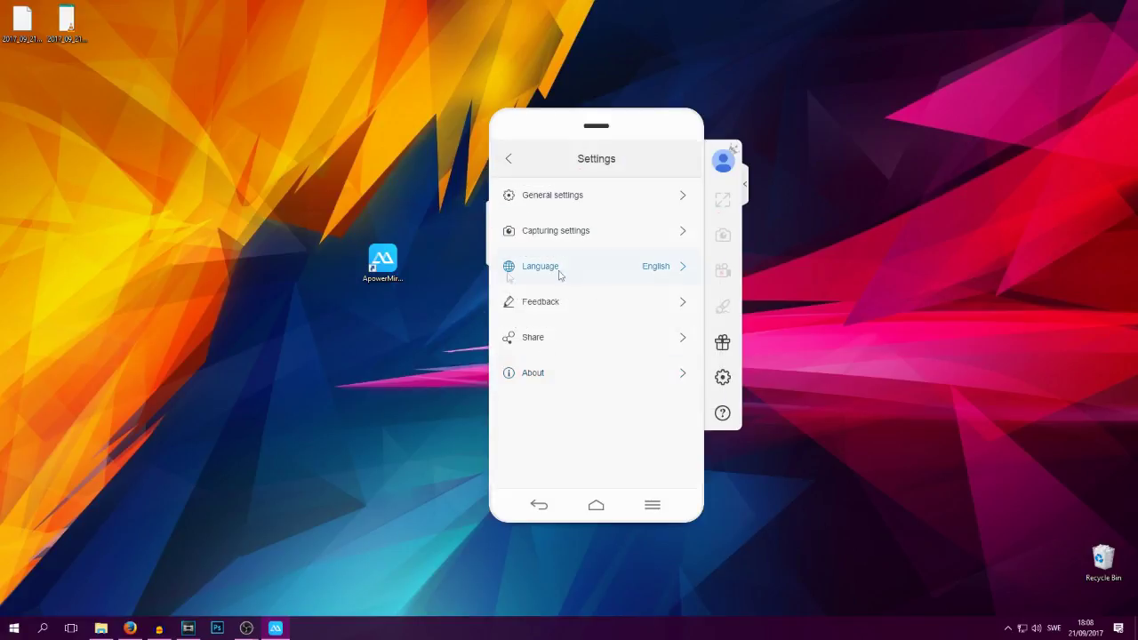
left_click(506, 161)
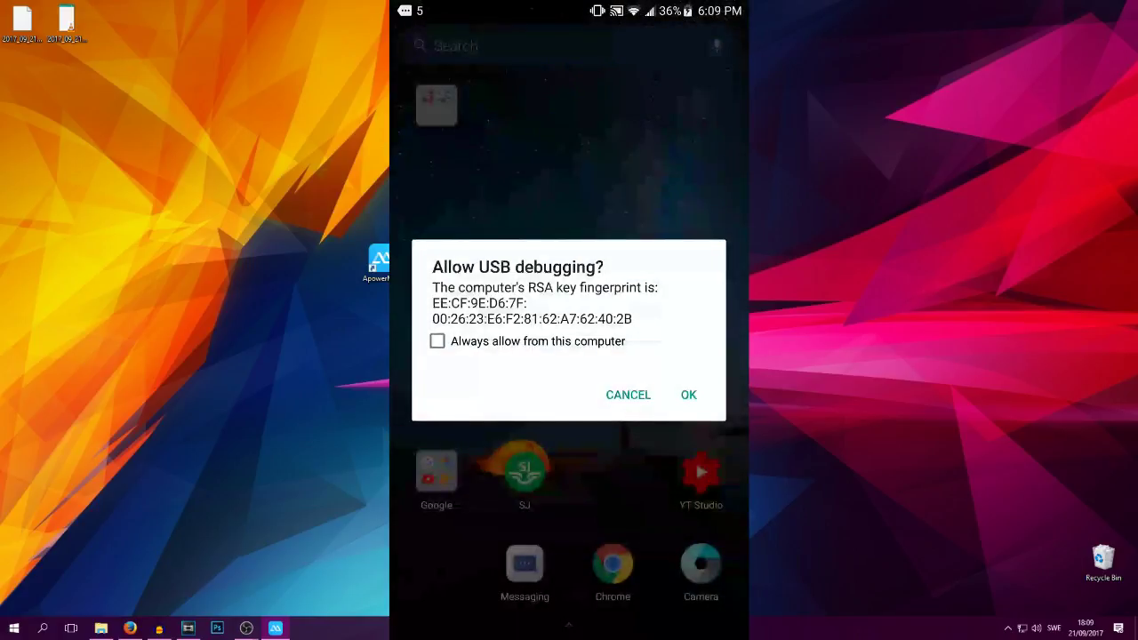
Always allow USB debugging from this computer on the phone's prompt
left_click(436, 341)
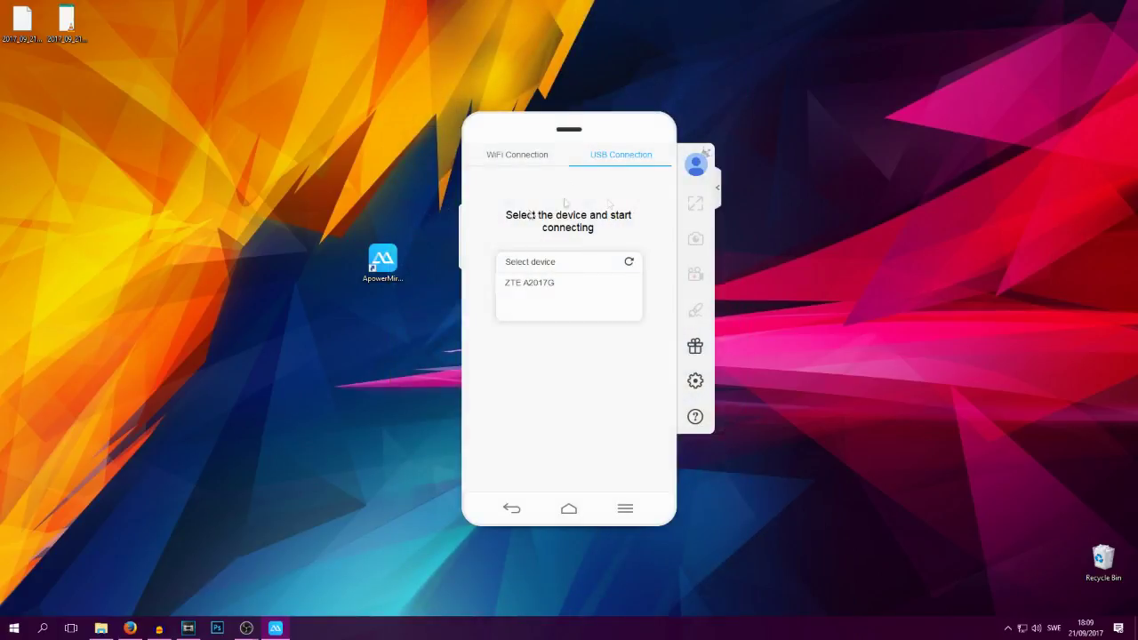
Connect to the ZTE A2017G and go to the mirrored phone's home screen
left_click(574, 290)
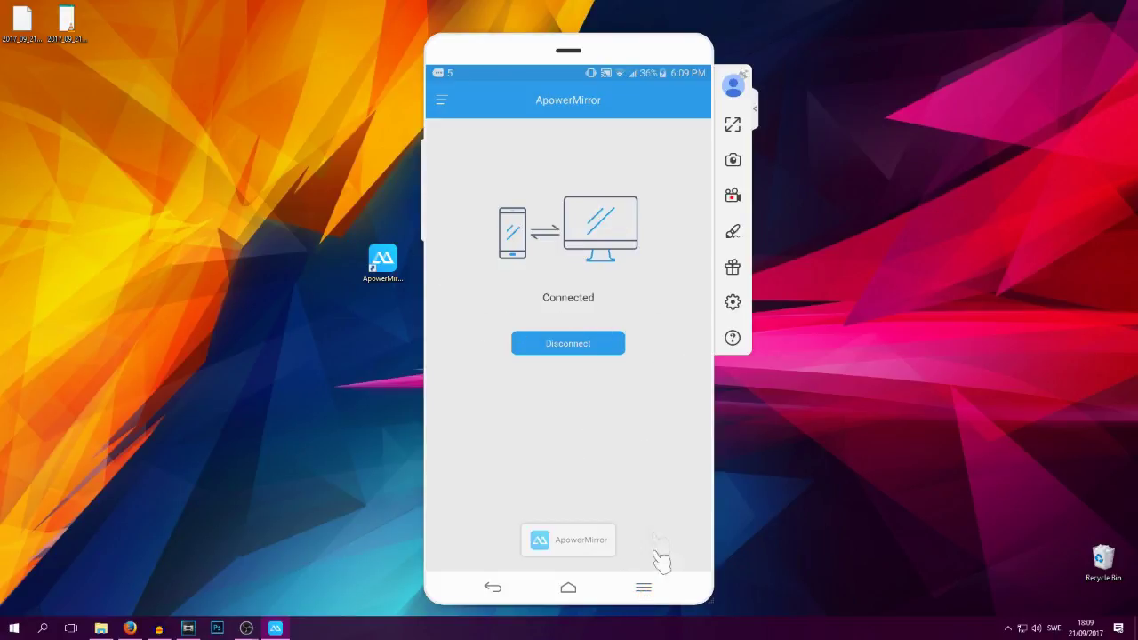
left_click(639, 585)
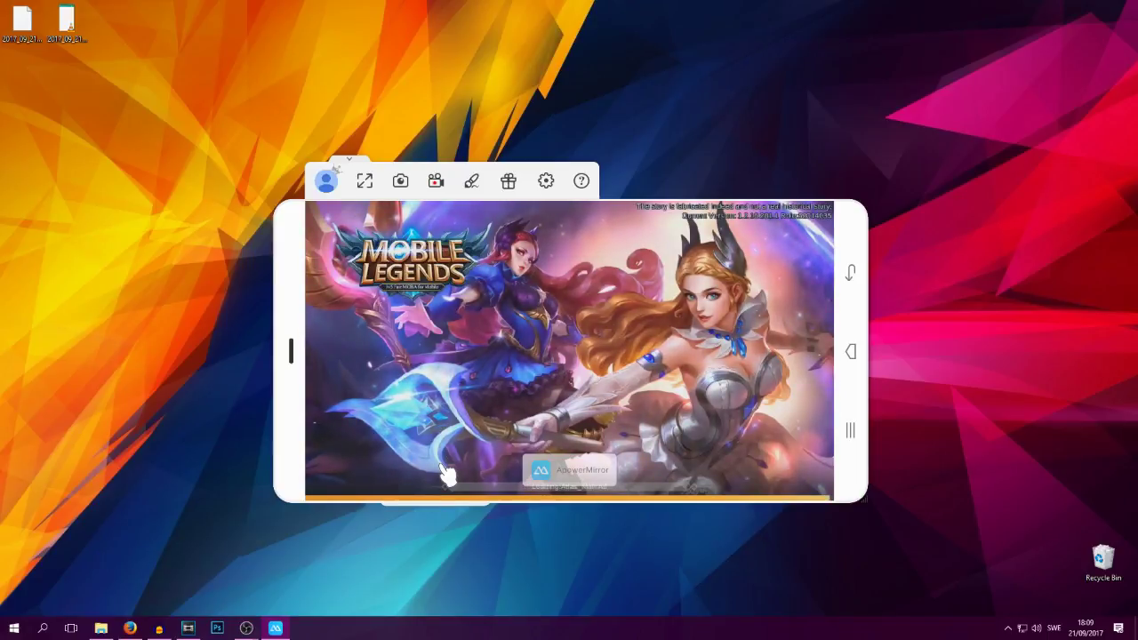
Bring the OBS Studio window in front of the mirrored Mobile Legends game
mouse_move(247, 630)
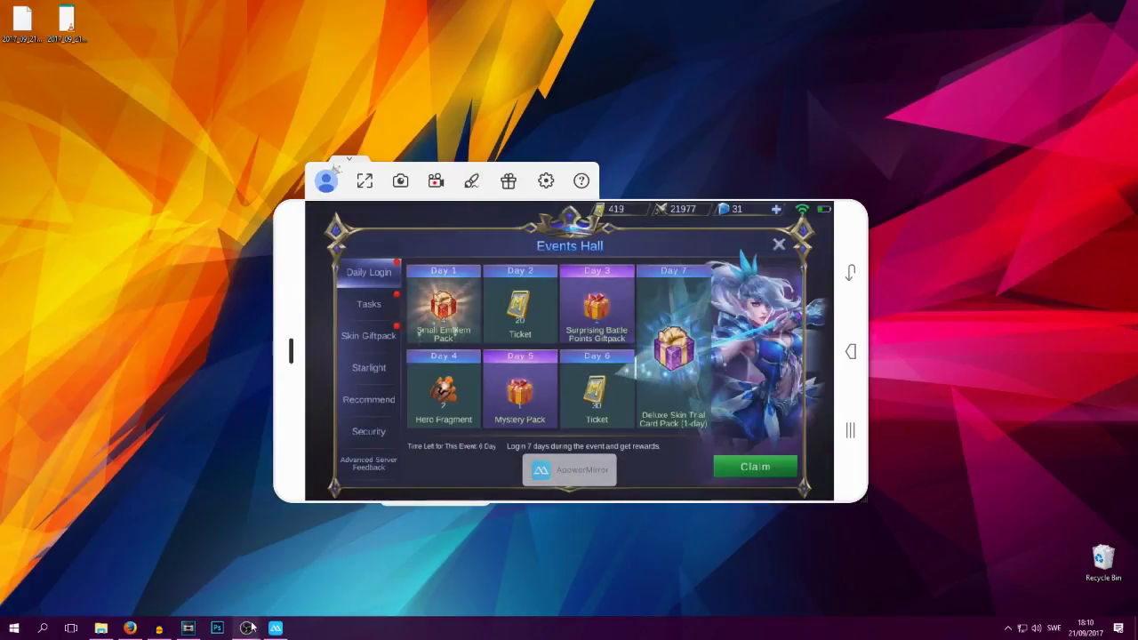
left_click(285, 569)
Confirm removing the old source from the scene and open OBS Settings
left_click(622, 330)
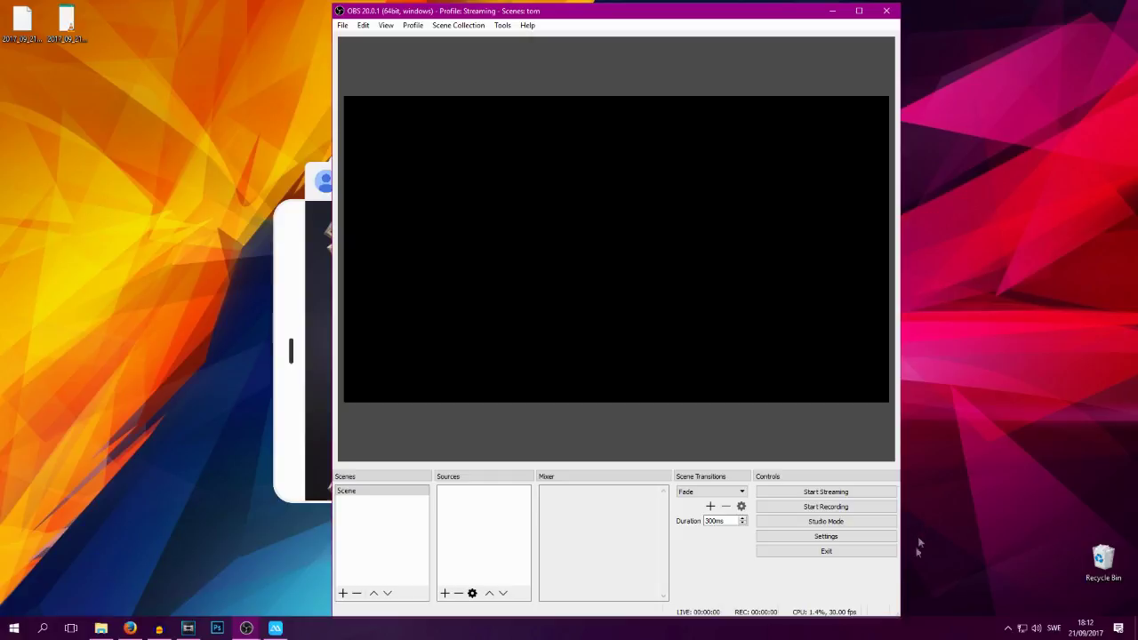
left_click(836, 544)
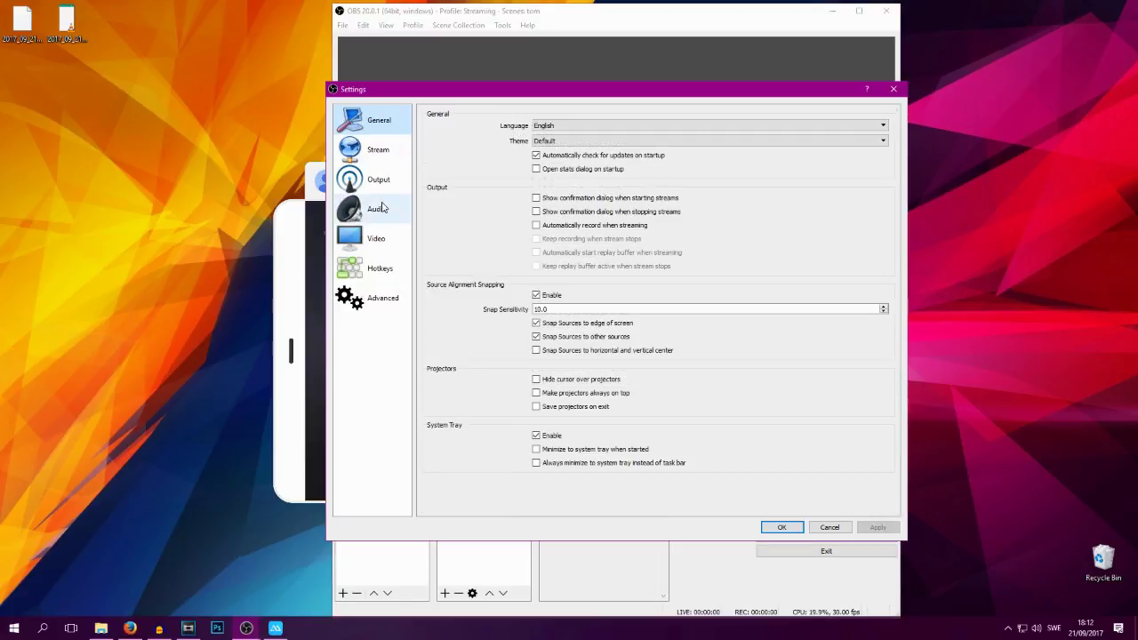
Confirm video settings of 1280x720 base and output resolution, Bicubic downscale filter, and 30 FPS
left_click(383, 240)
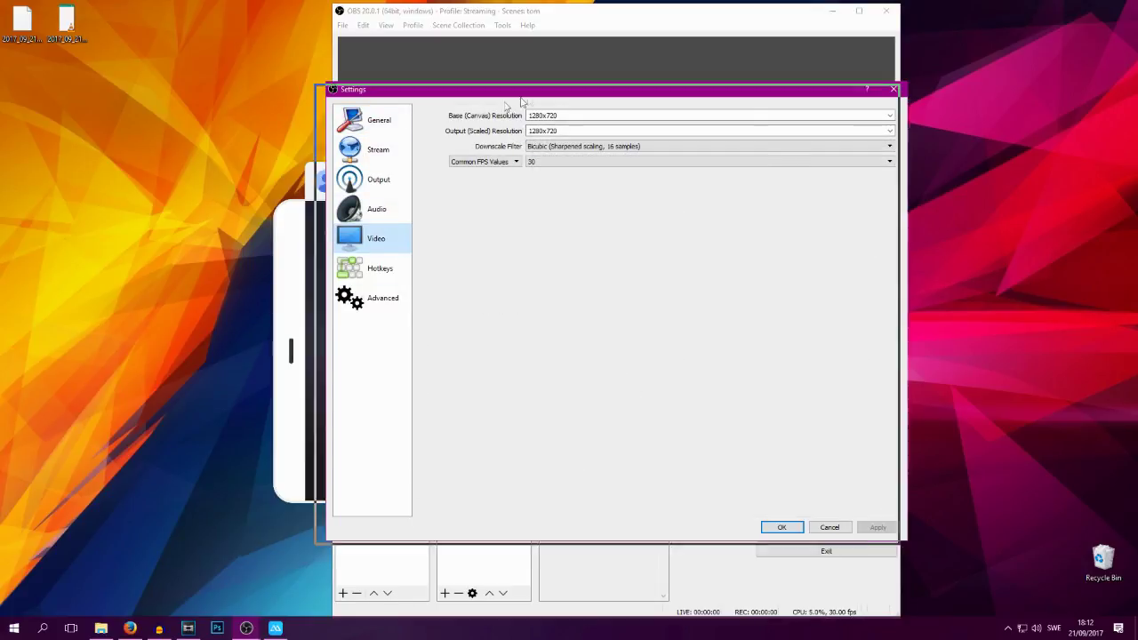
left_click_drag(523, 90, 132, 66)
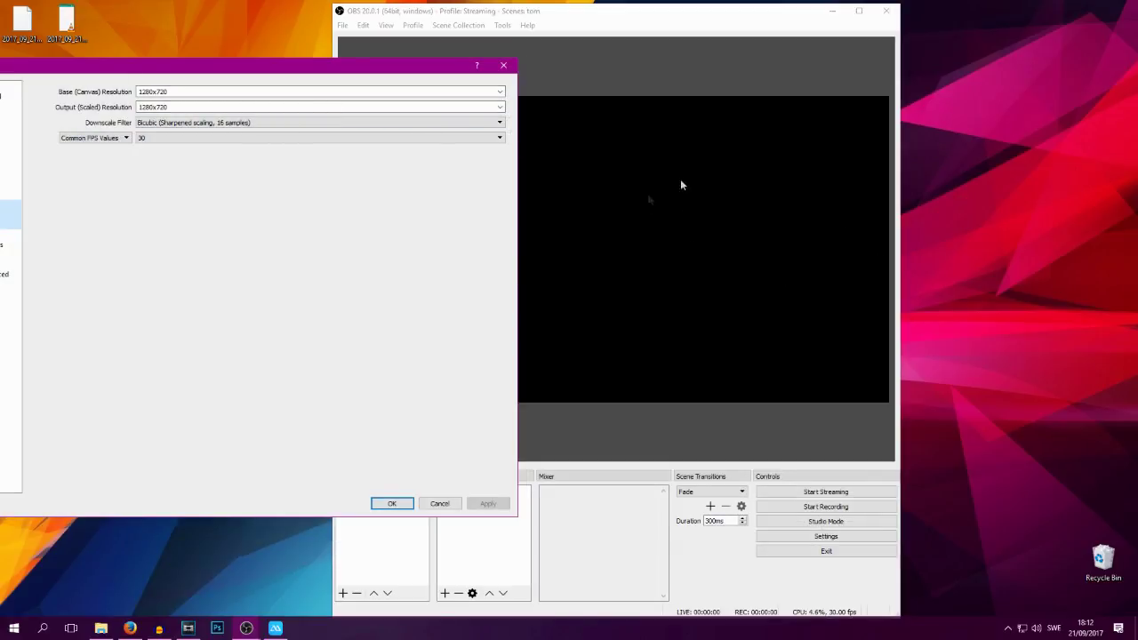
left_click_drag(260, 59, 782, 82)
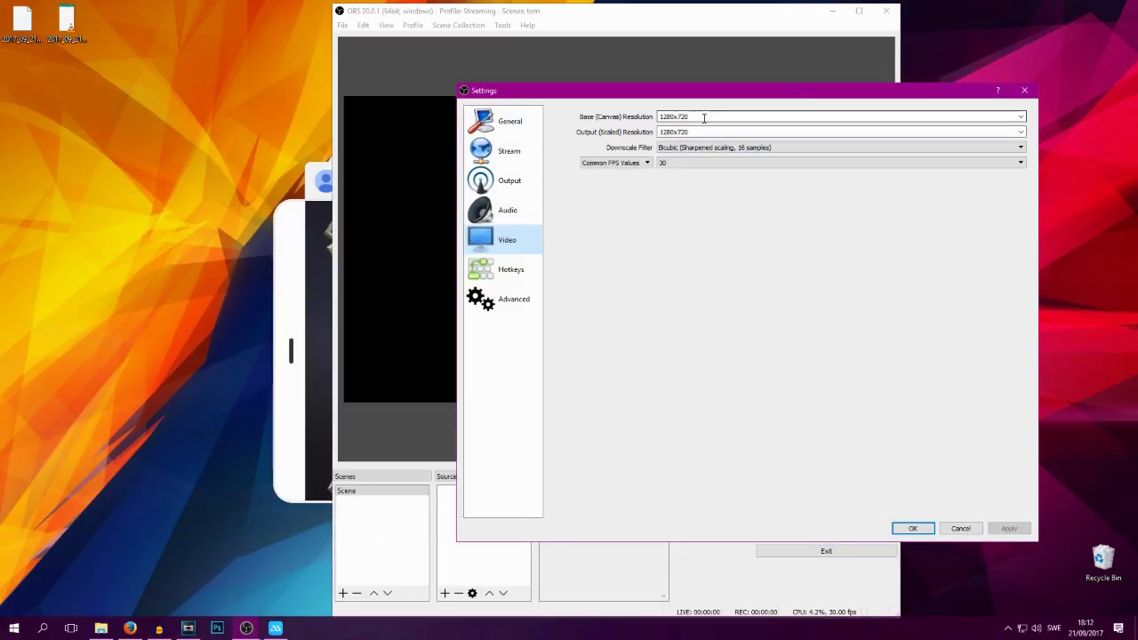
left_click_drag(703, 116, 658, 117)
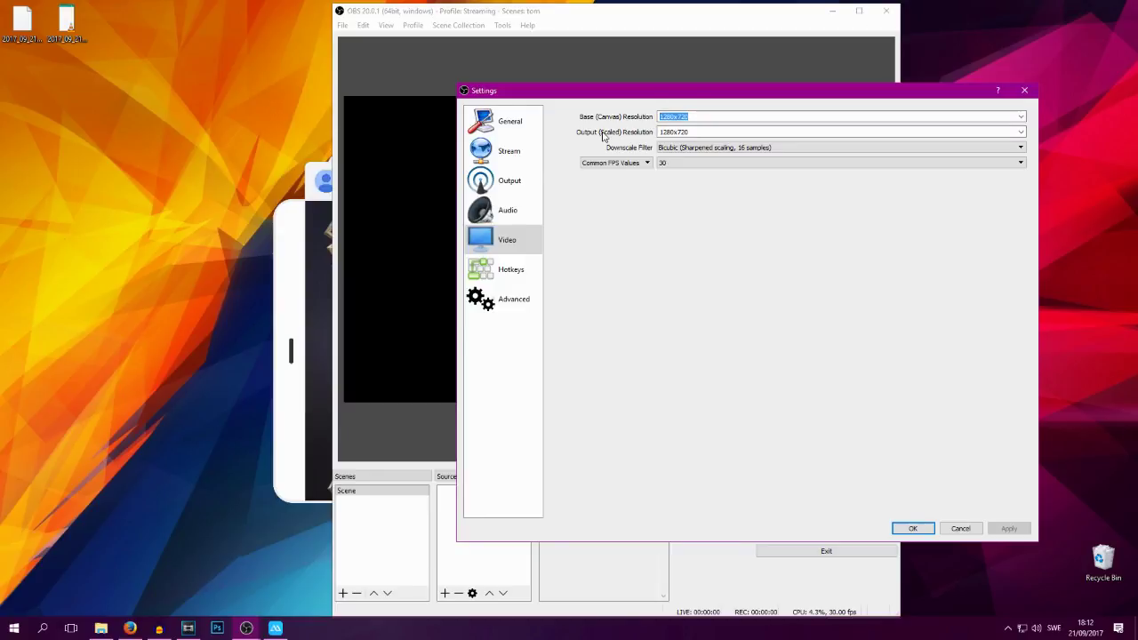
left_click_drag(714, 131, 628, 125)
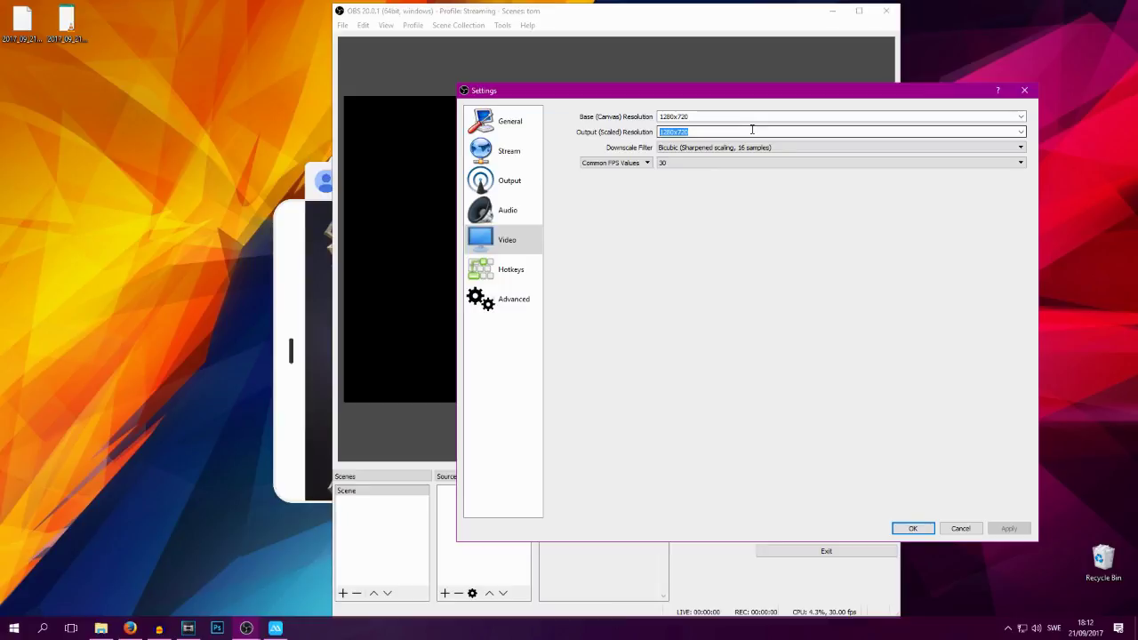
left_click(707, 131)
left_click(706, 116)
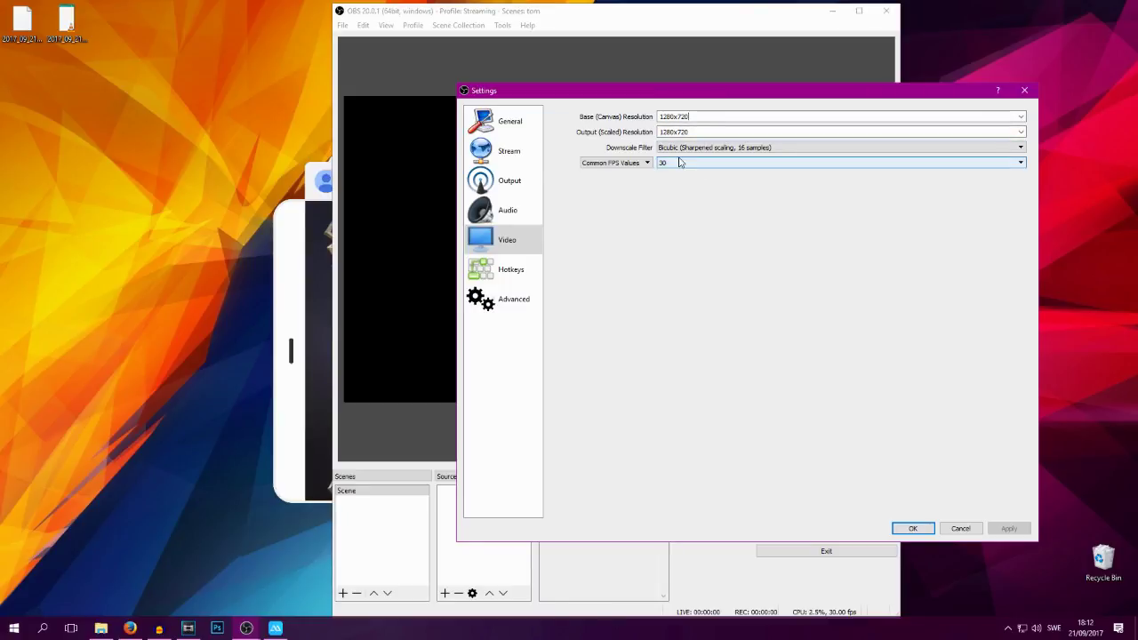
left_click(680, 149)
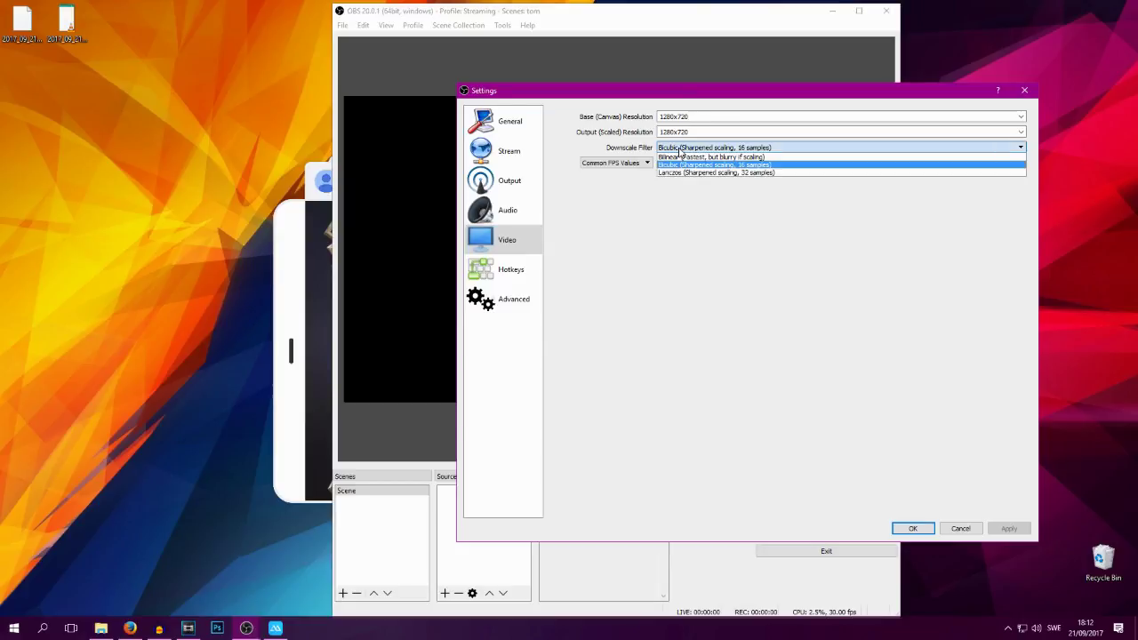
left_click(751, 166)
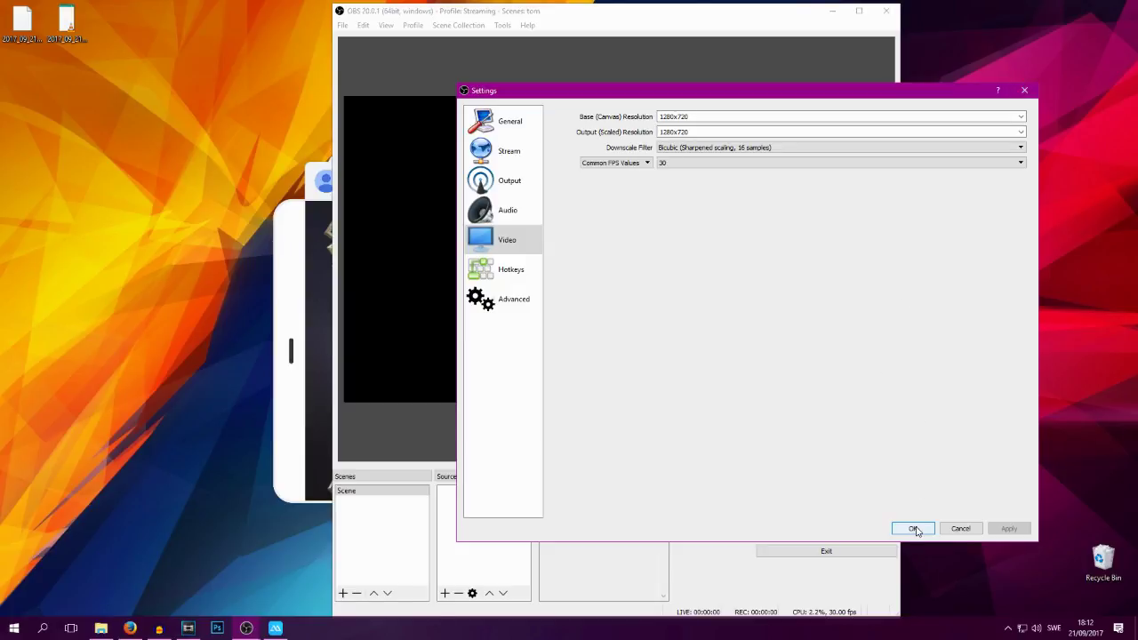
left_click(515, 158)
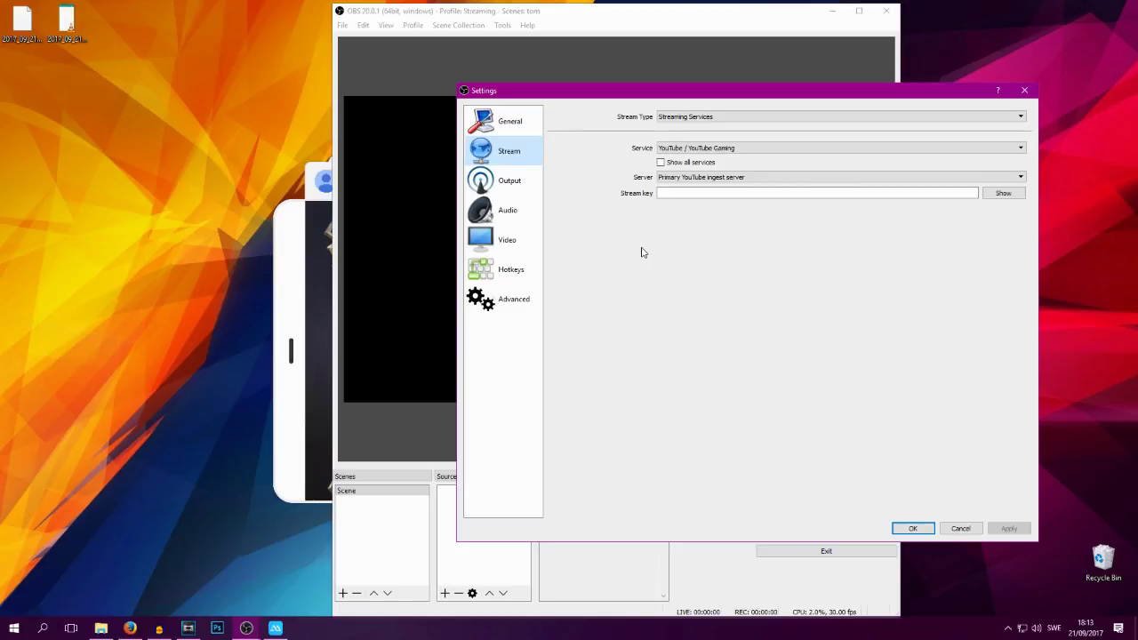
Leave the YouTube / YouTube Gaming stream service and Primary ingest server as they are, and close Settings with OK
left_click(676, 191)
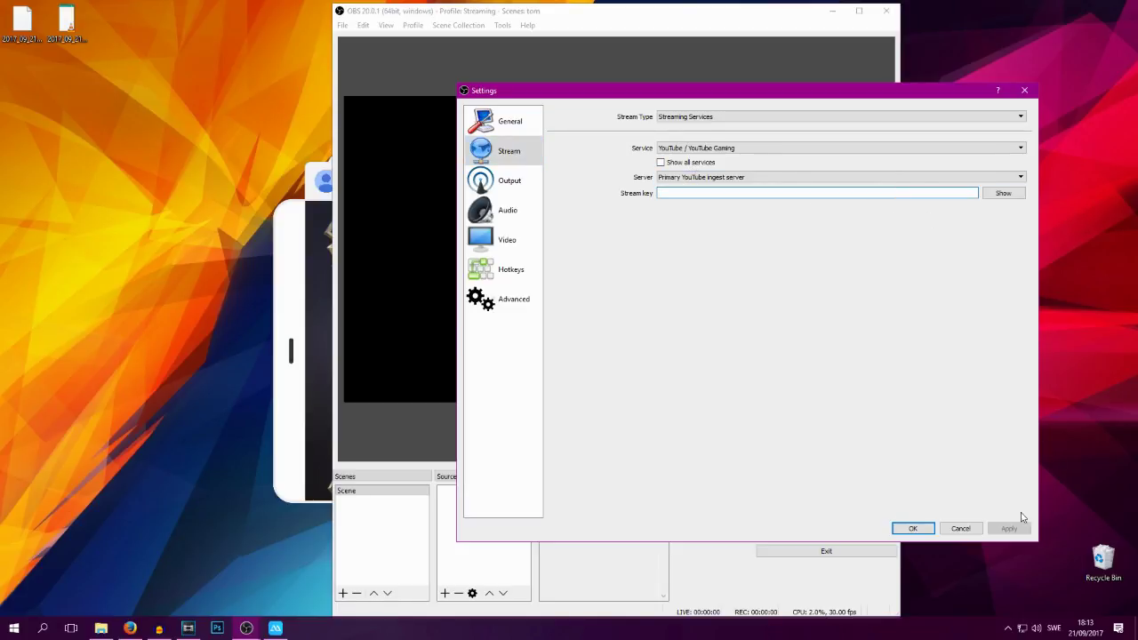
left_click(911, 530)
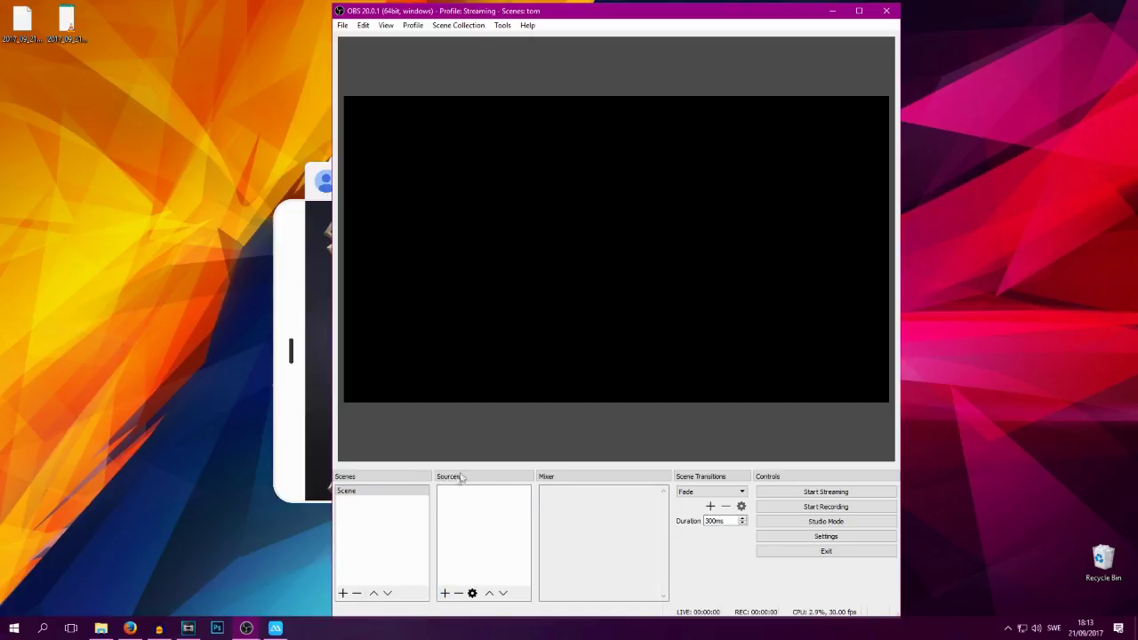
left_click(445, 593)
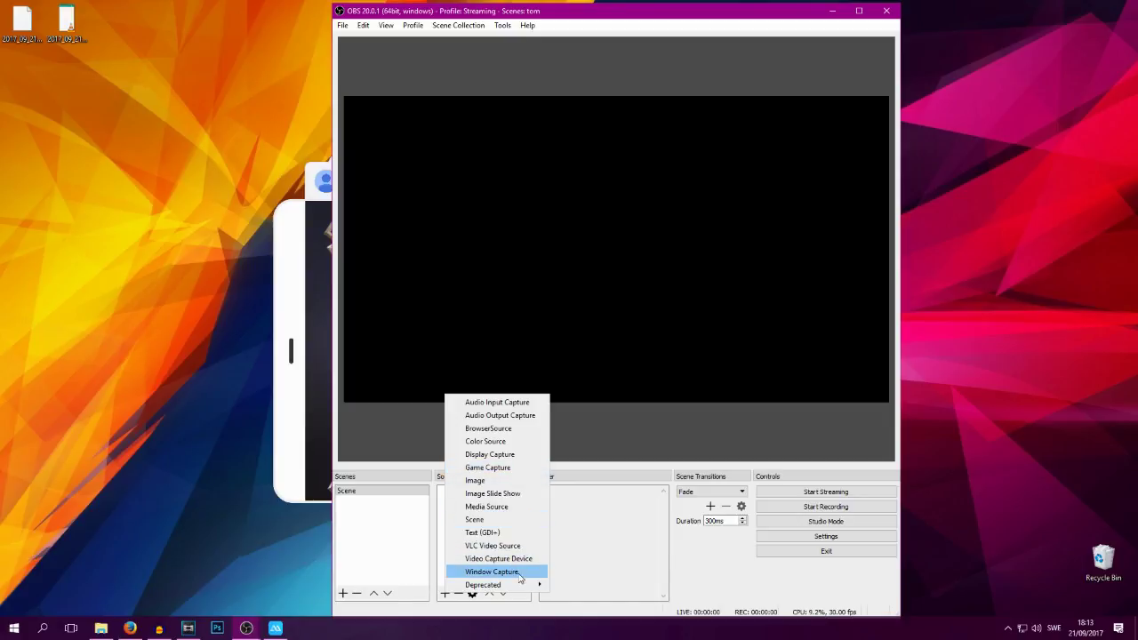
Add a window capture named MLBB of [ApowerMirror.exe]: ApowerMirror Main, with Capture Cursor off
left_click(520, 576)
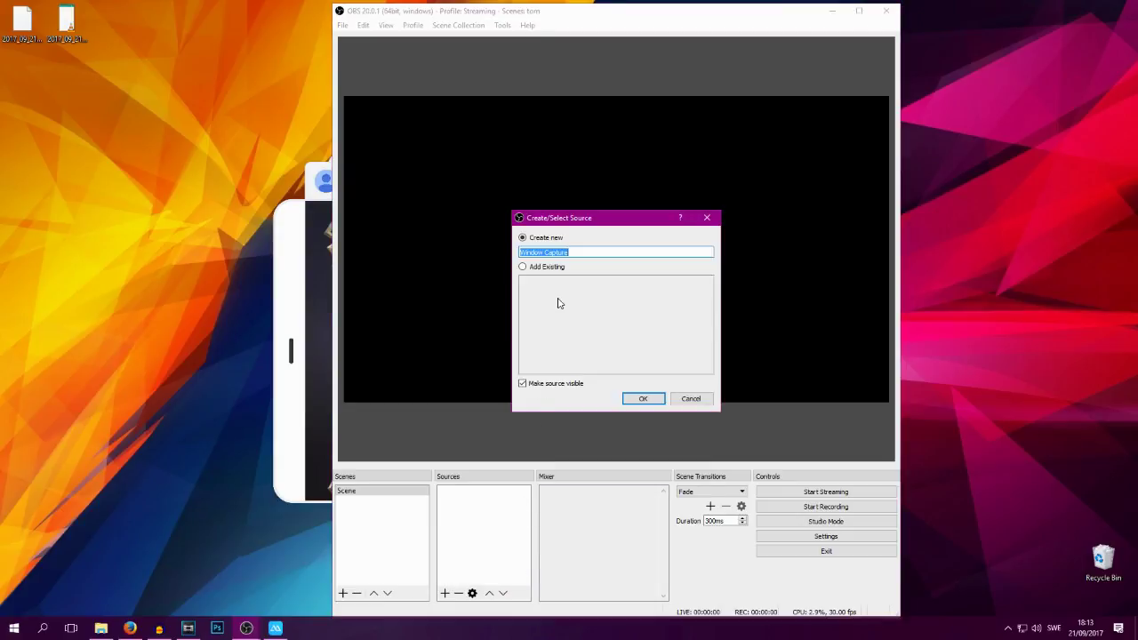
type("MLBB")
left_click(643, 399)
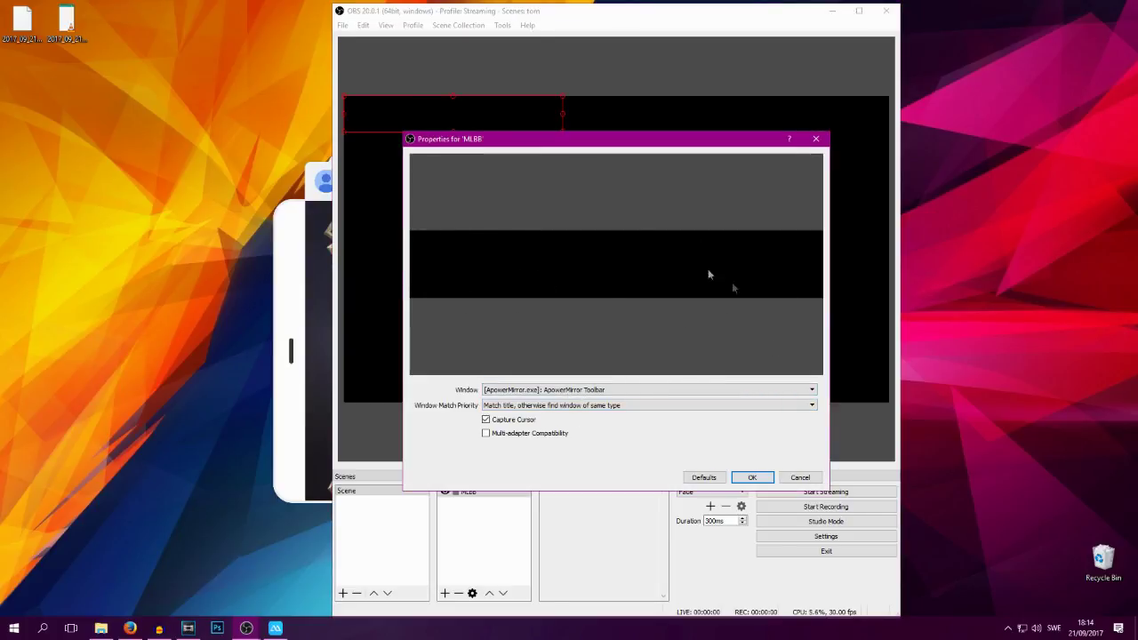
left_click(567, 392)
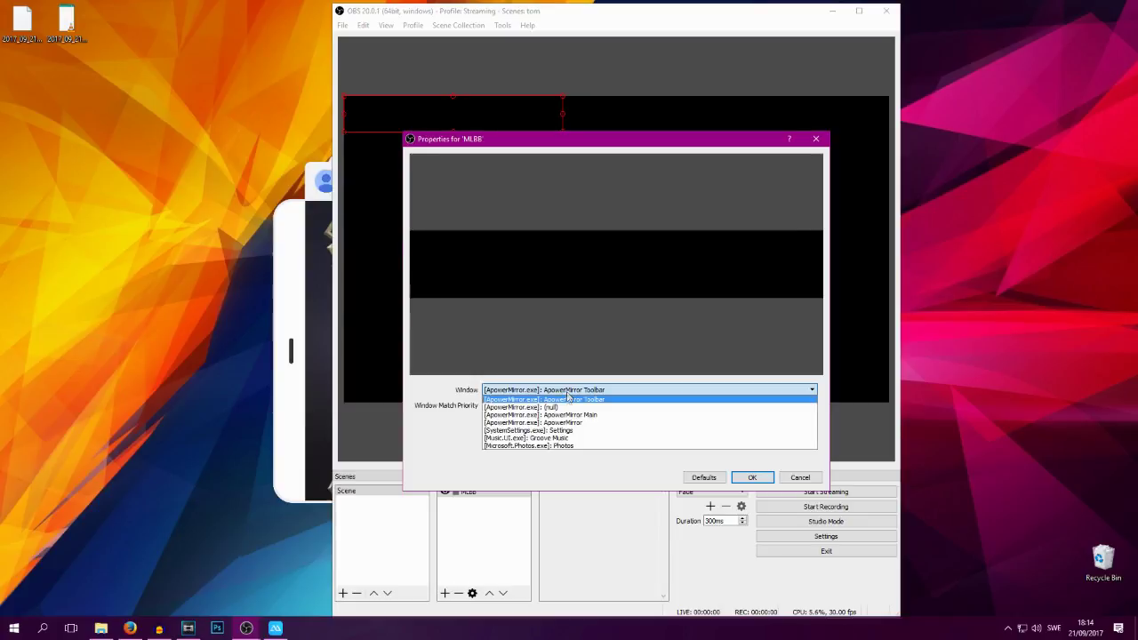
left_click(569, 415)
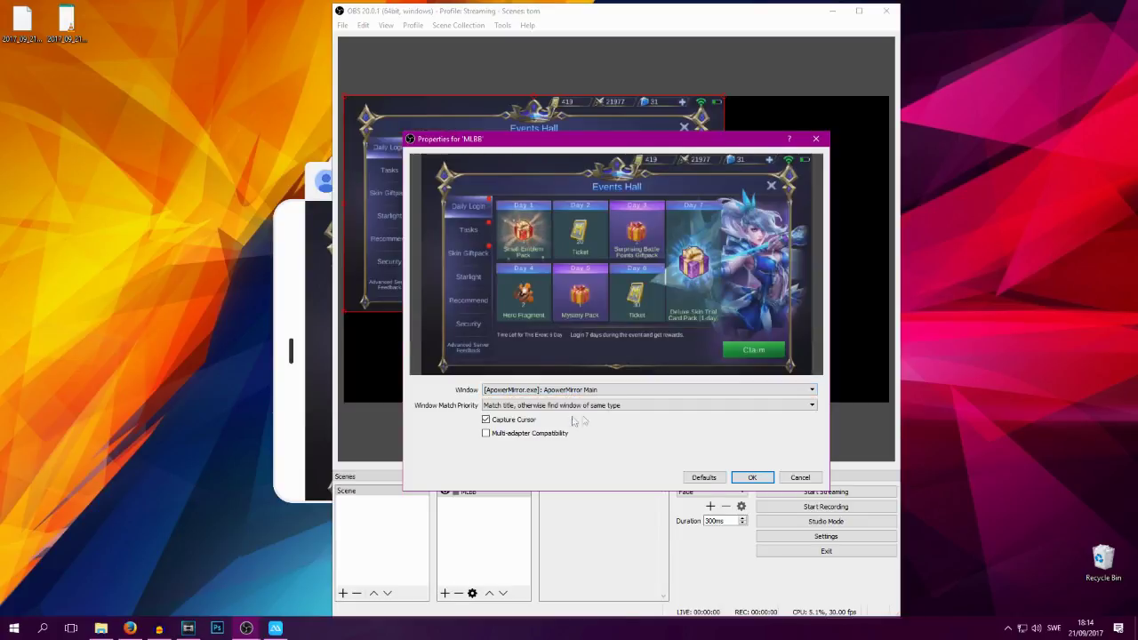
left_click(623, 392)
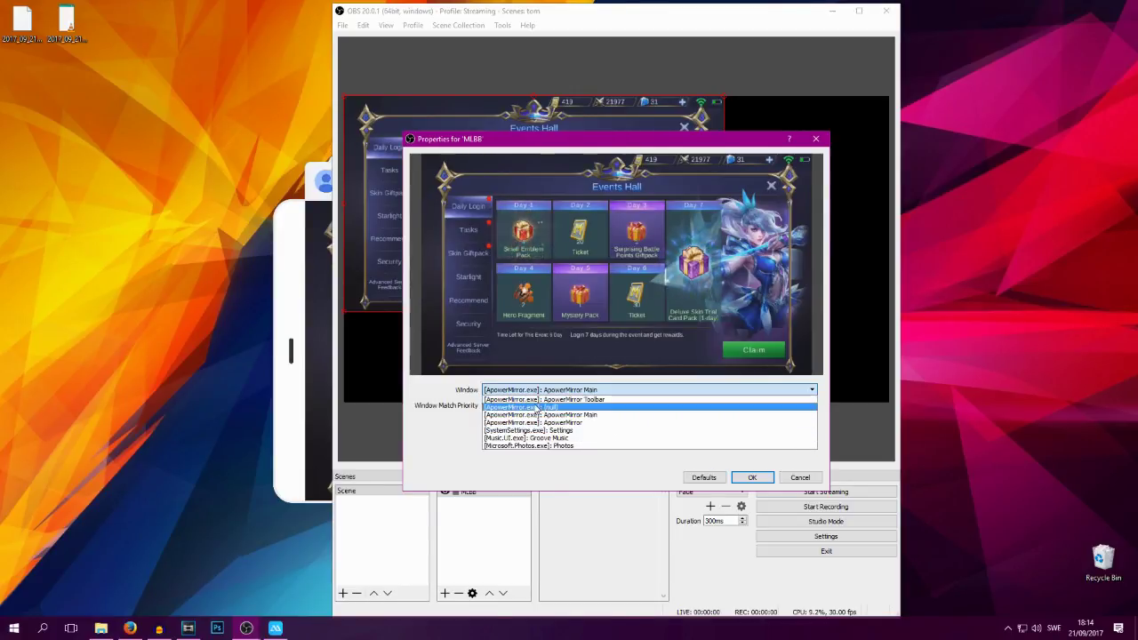
left_click(293, 485)
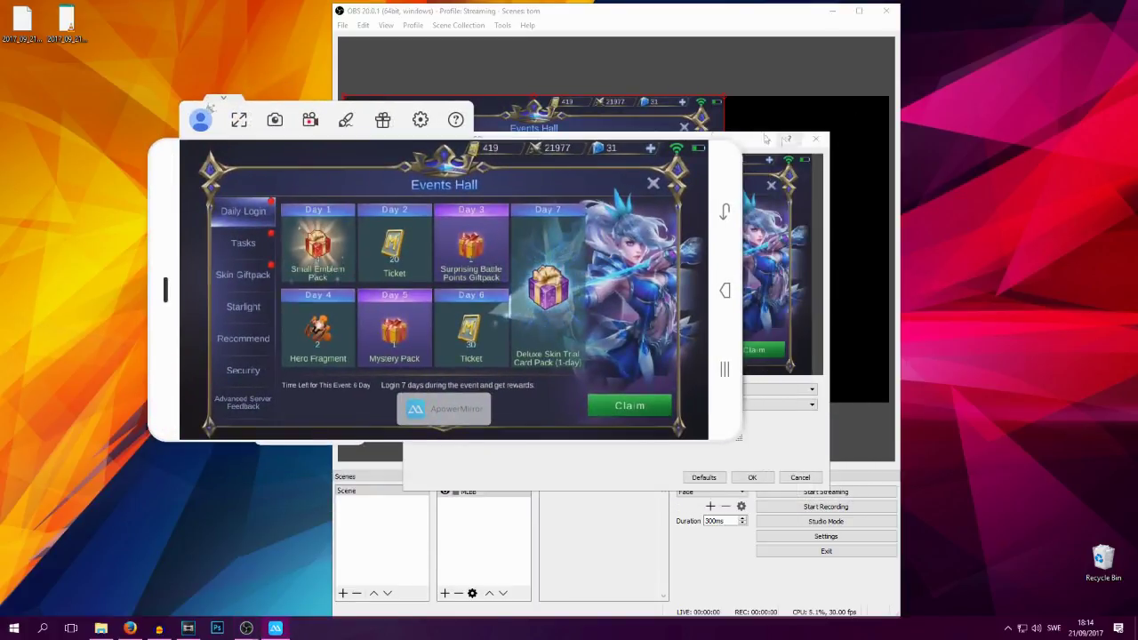
left_click(753, 101)
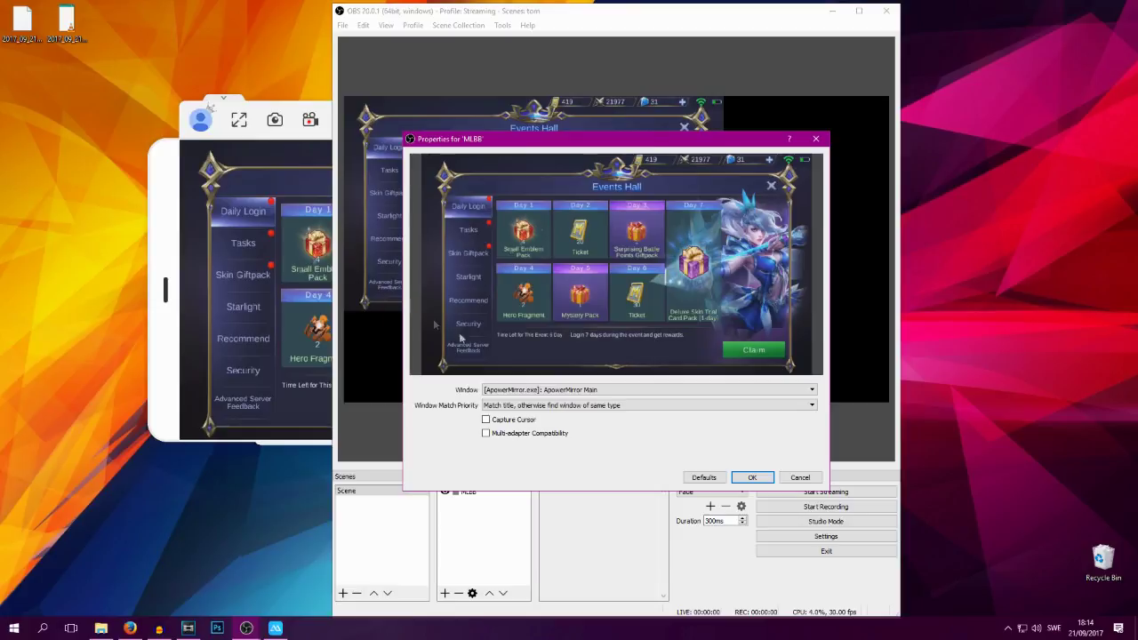
left_click(761, 480)
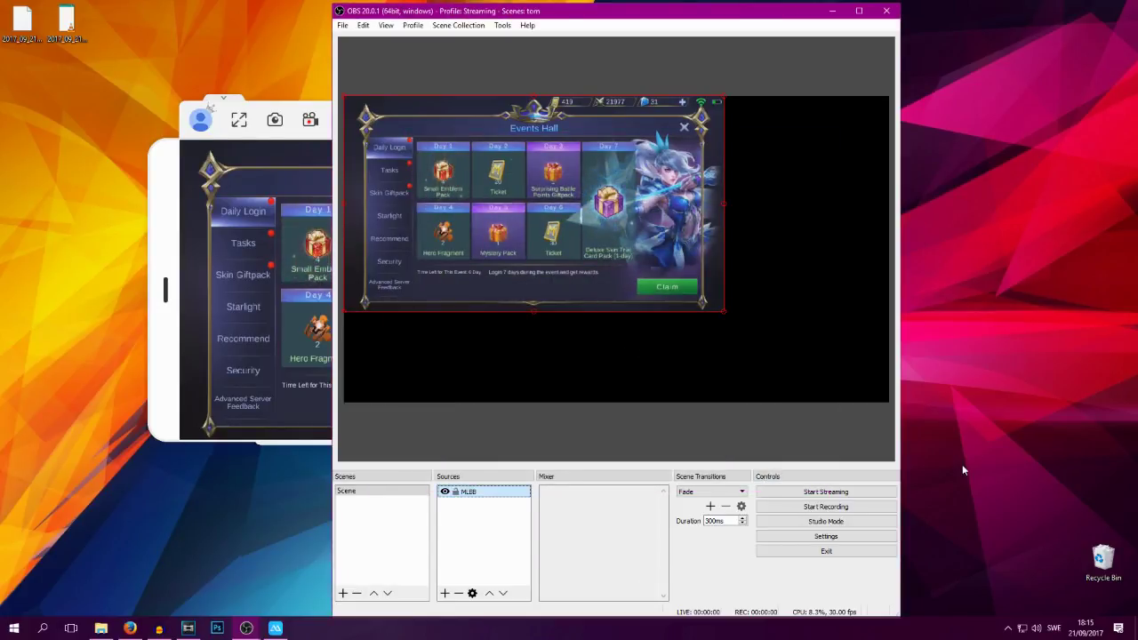
Stretch the MLBB capture to fill the canvas with Ctrl+F, then bring ApowerMirror to the front
left_click_drag(580, 249, 638, 282)
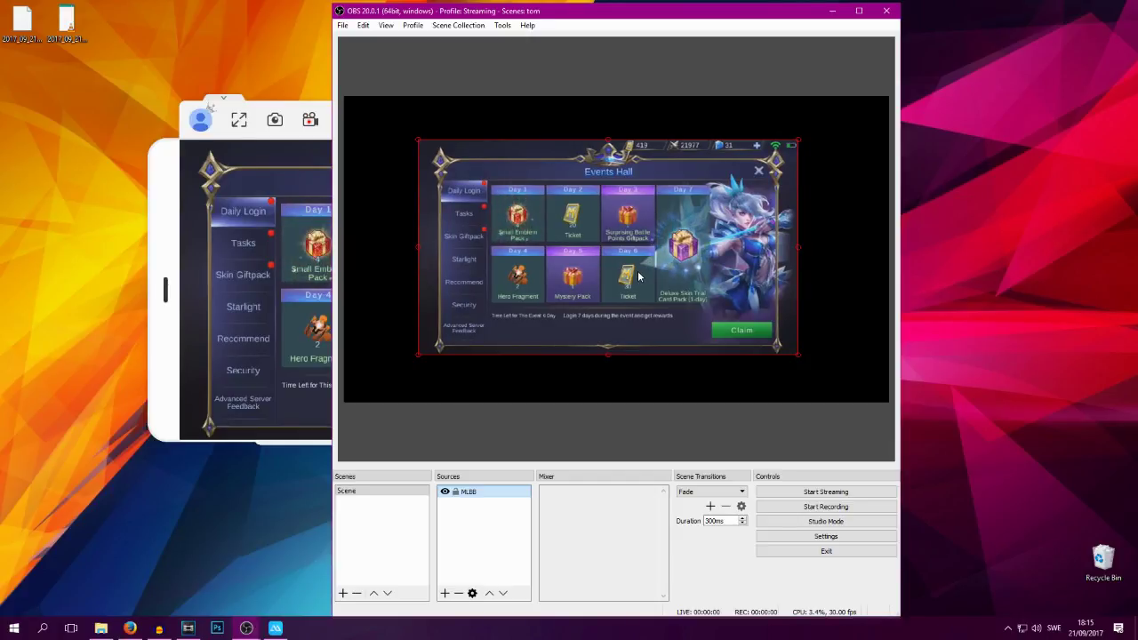
key("ctrl+f")
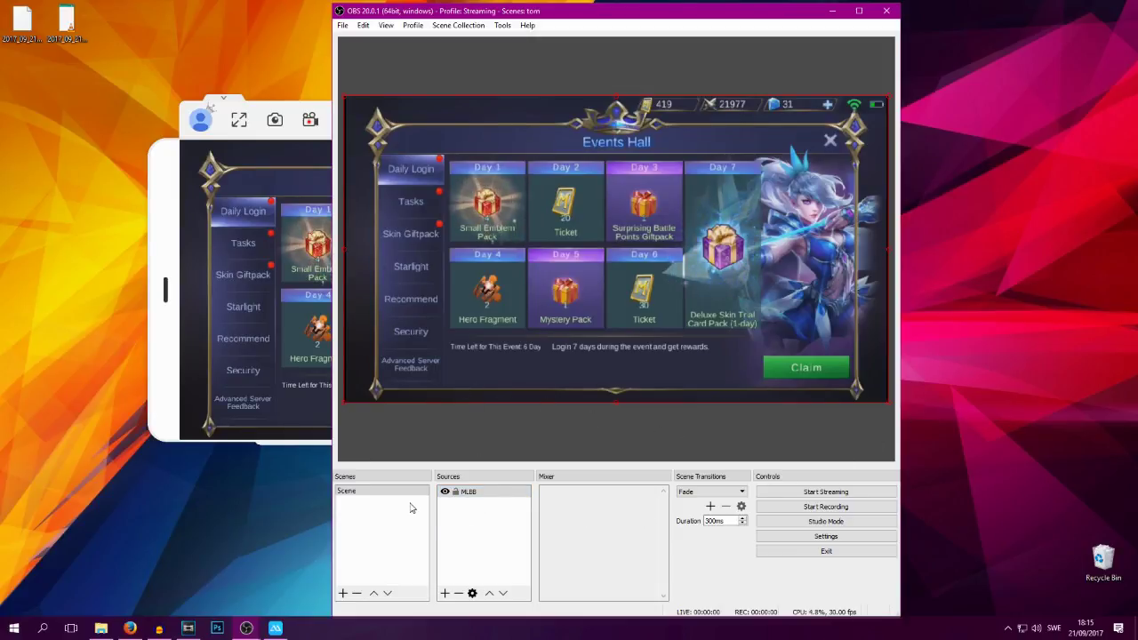
left_click(495, 536)
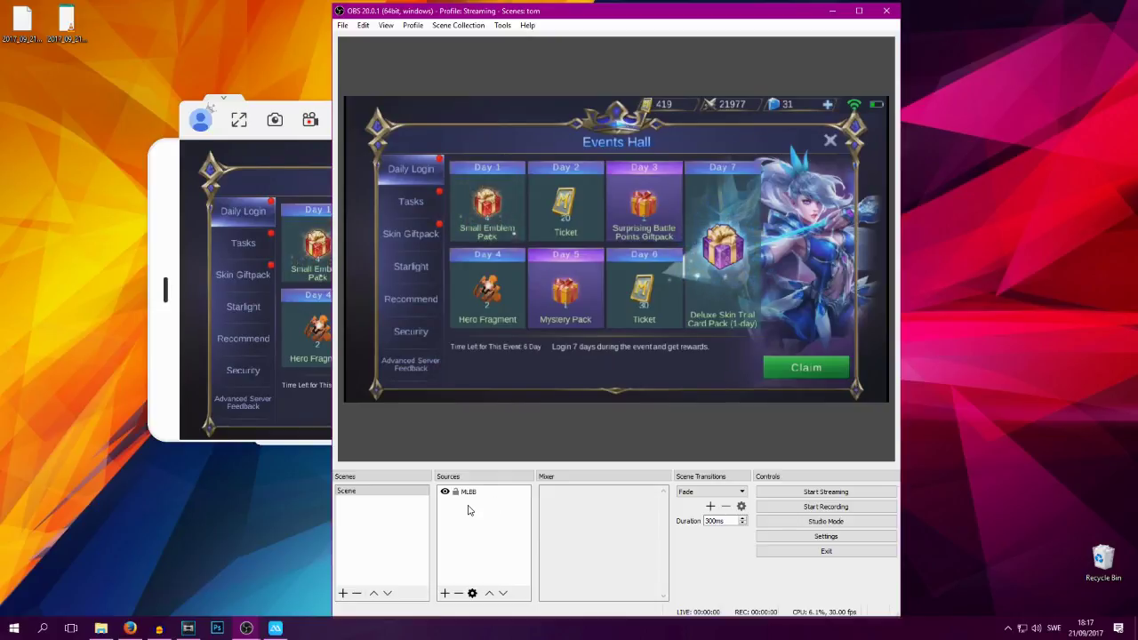
left_click(171, 381)
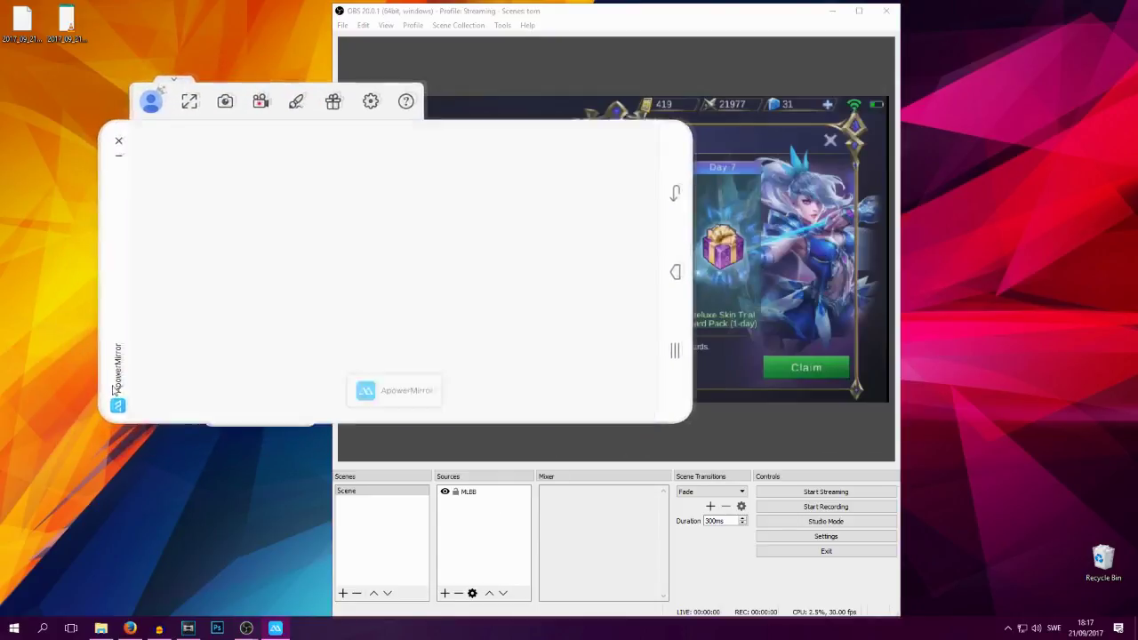
Refresh the ApowerMirror window so it shows the game's Events Hall again
left_click(718, 55)
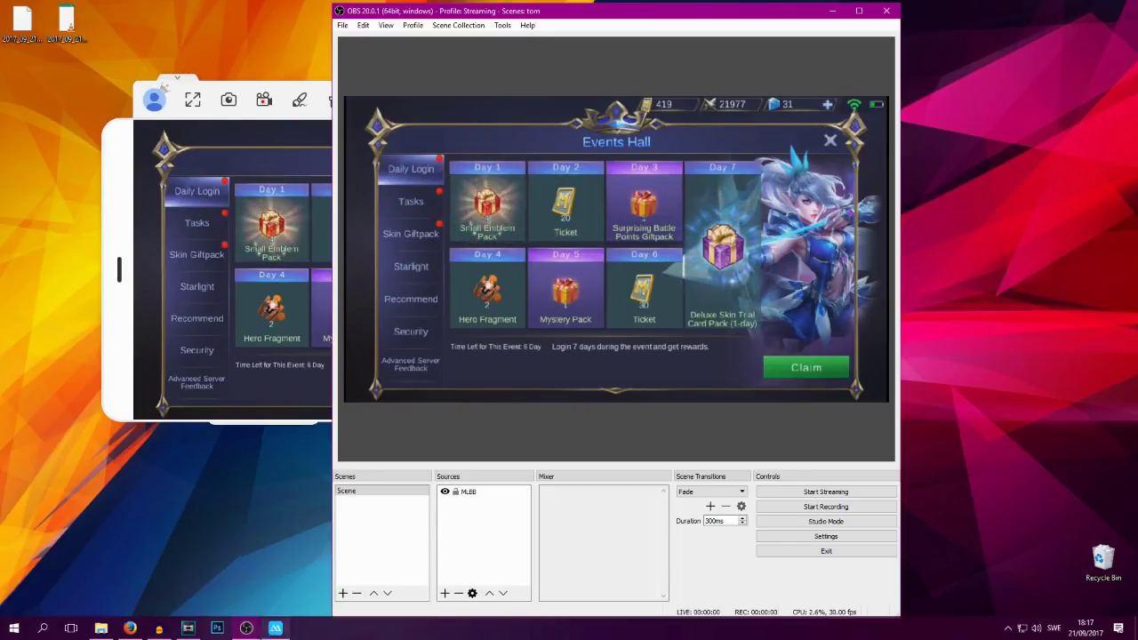
Add an Audio Output Capture named Music using the Högtalare (VIA HD Audio) device, and adjust its volume
left_click(445, 594)
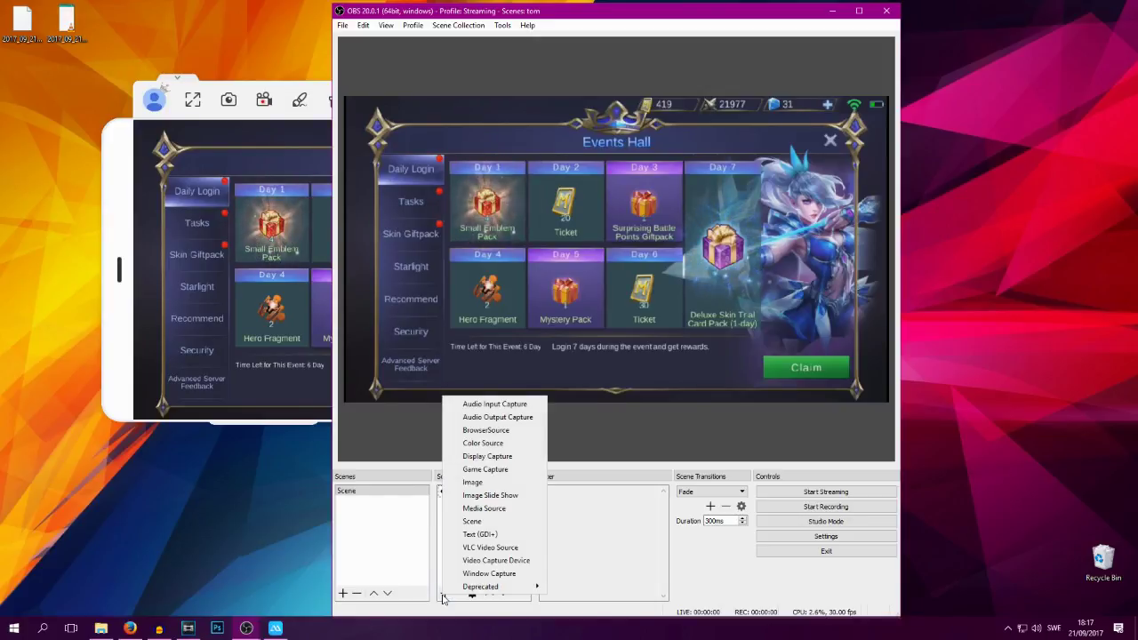
left_click(488, 418)
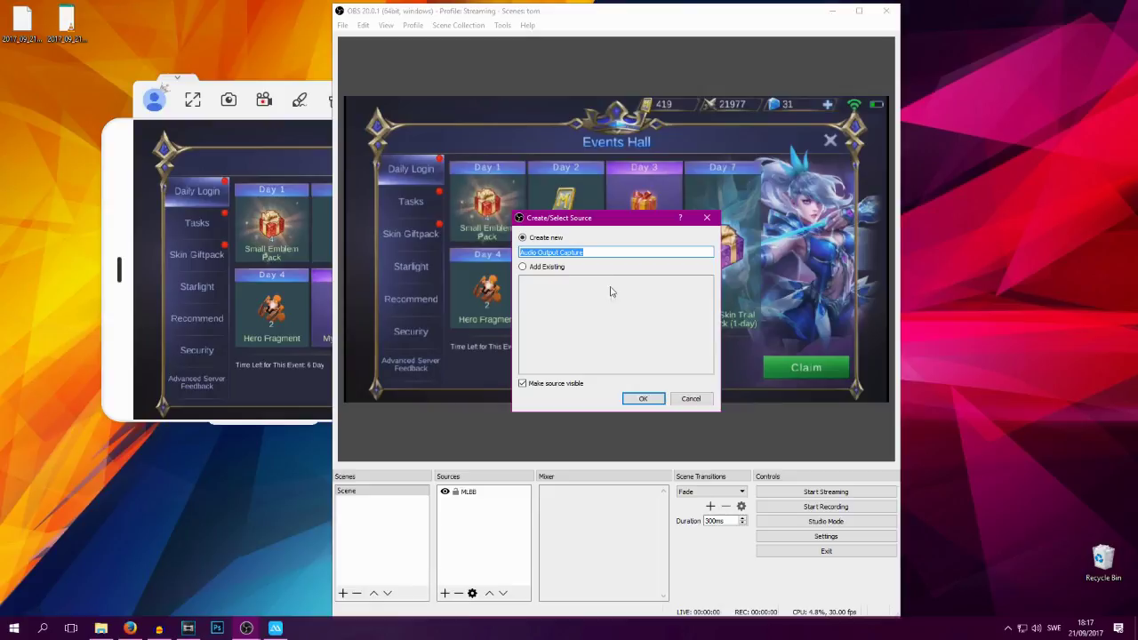
type("Music")
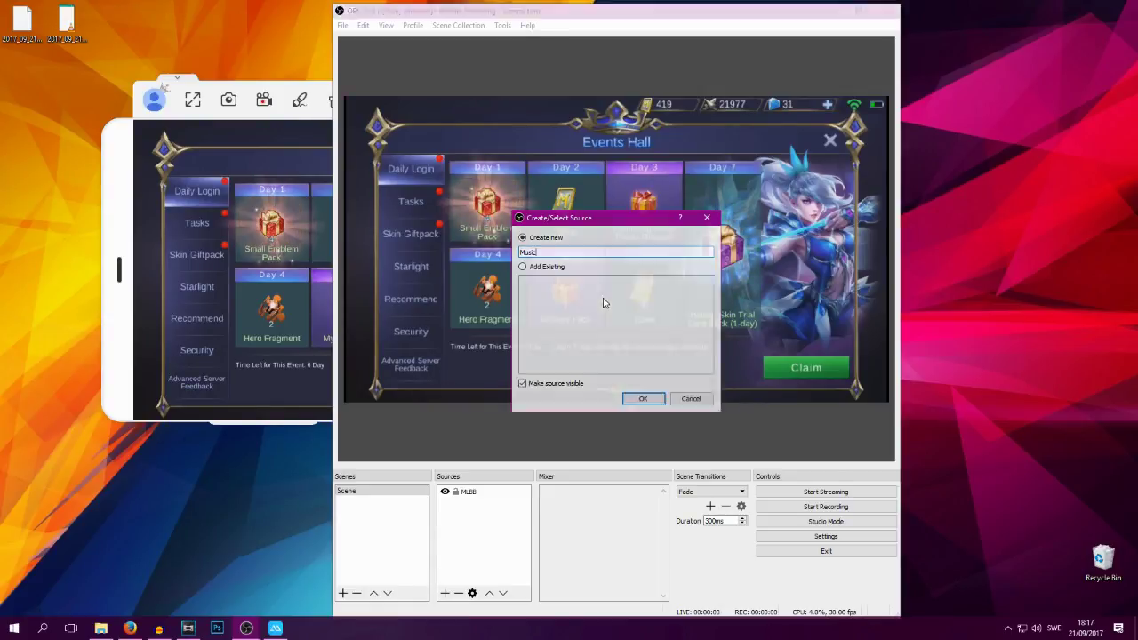
key("Return")
left_click(451, 396)
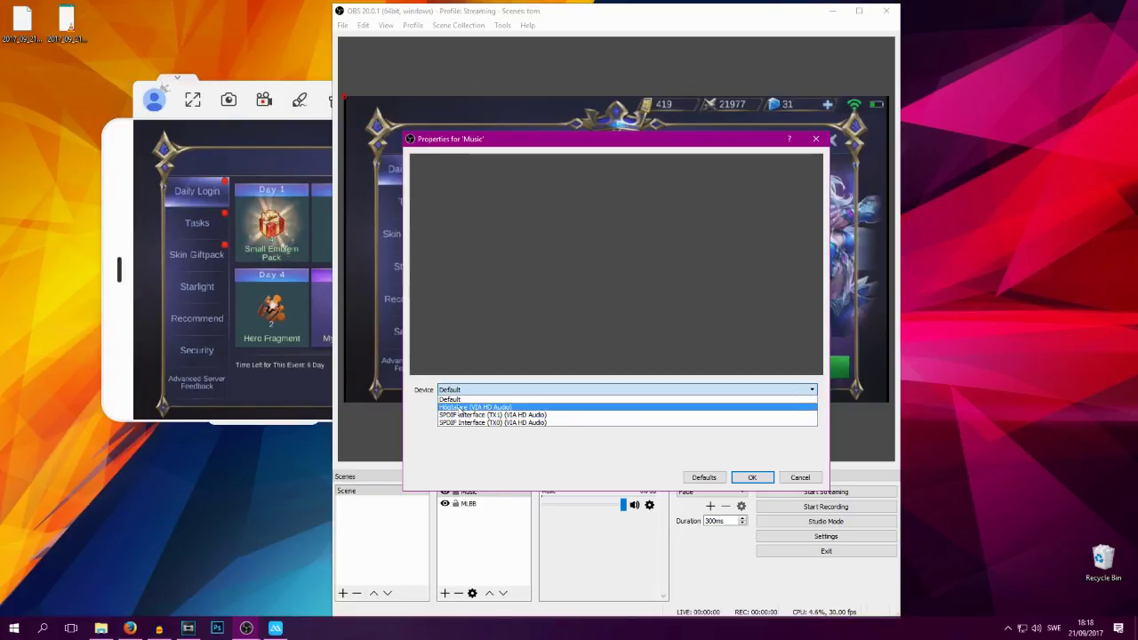
left_click(458, 407)
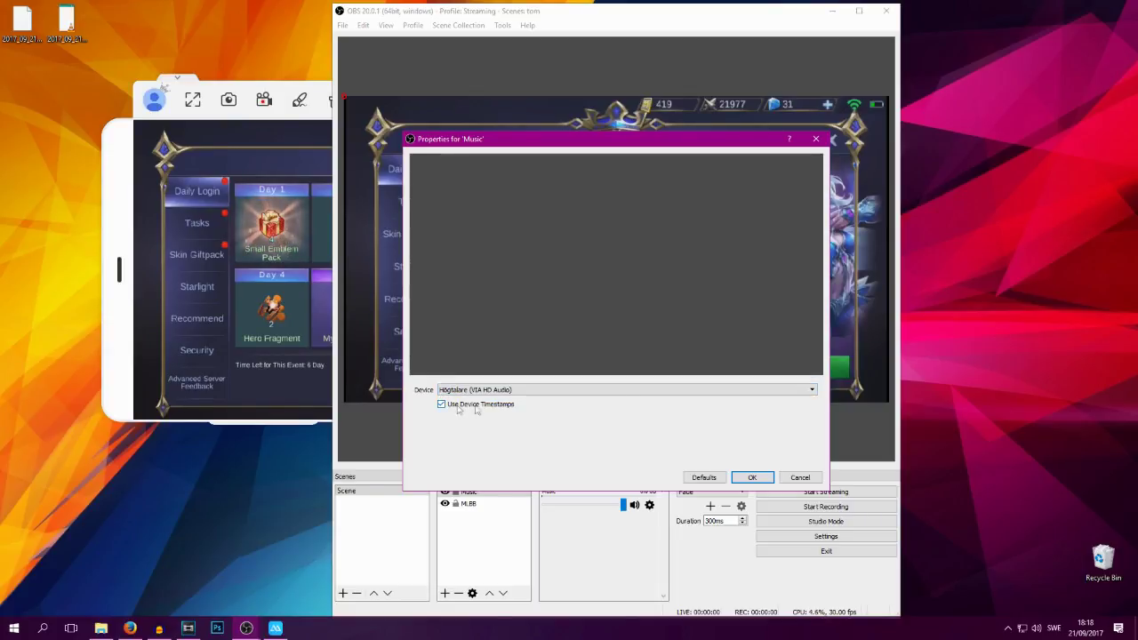
left_click(753, 477)
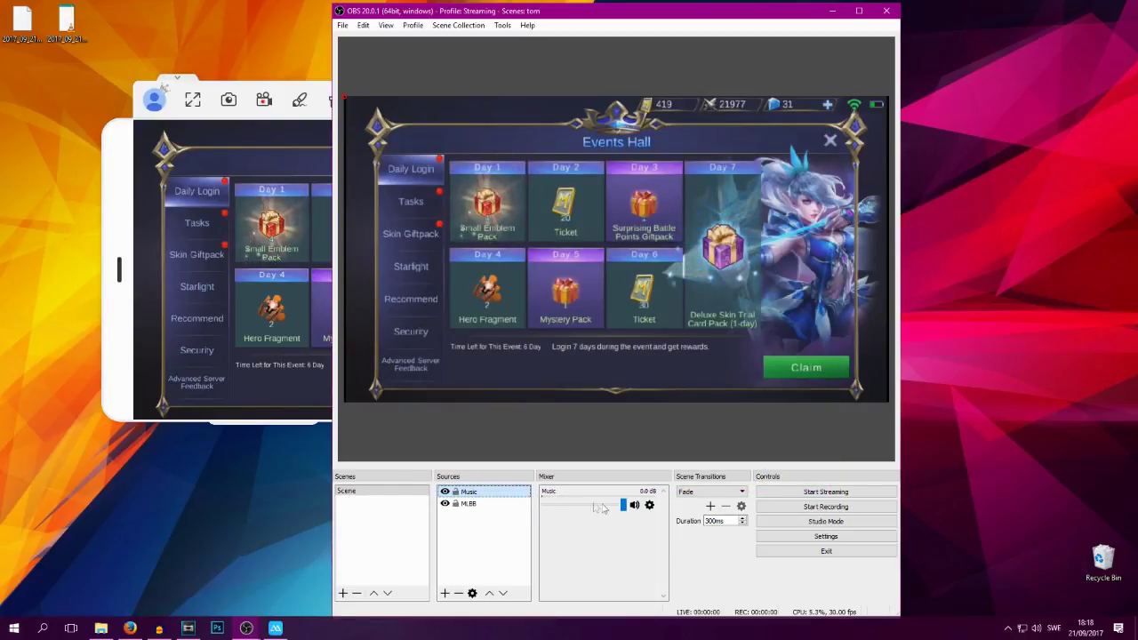
left_click_drag(601, 506, 626, 510)
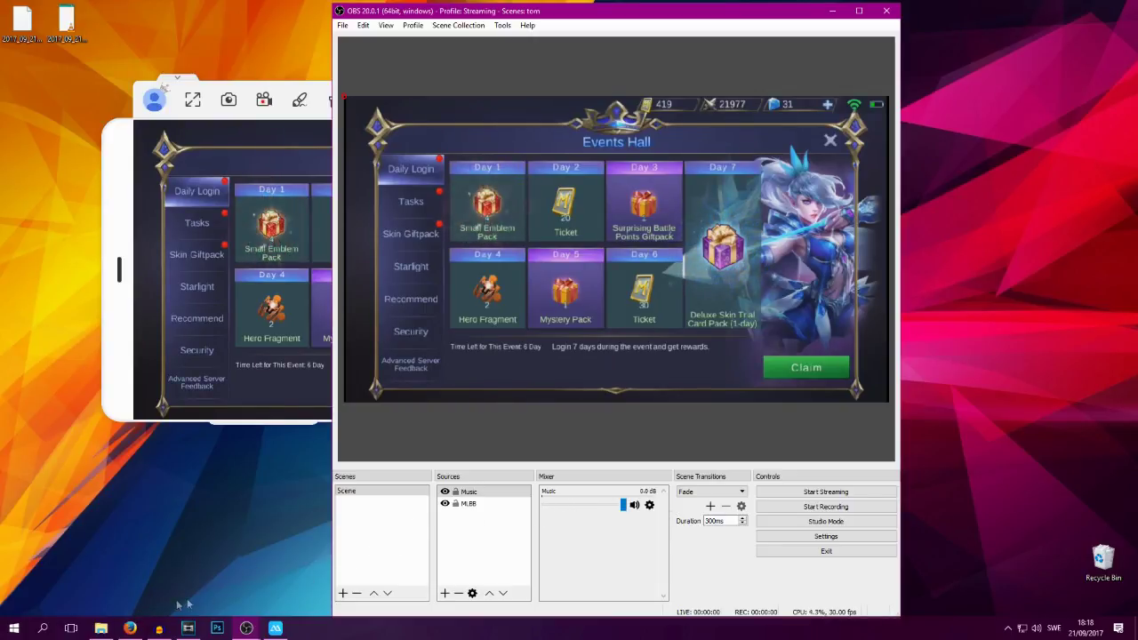
Play 'Unknown Brain - Roots (feat. Attxla)' on YouTube in Chrome, then return to OBS Studio
left_click(126, 628)
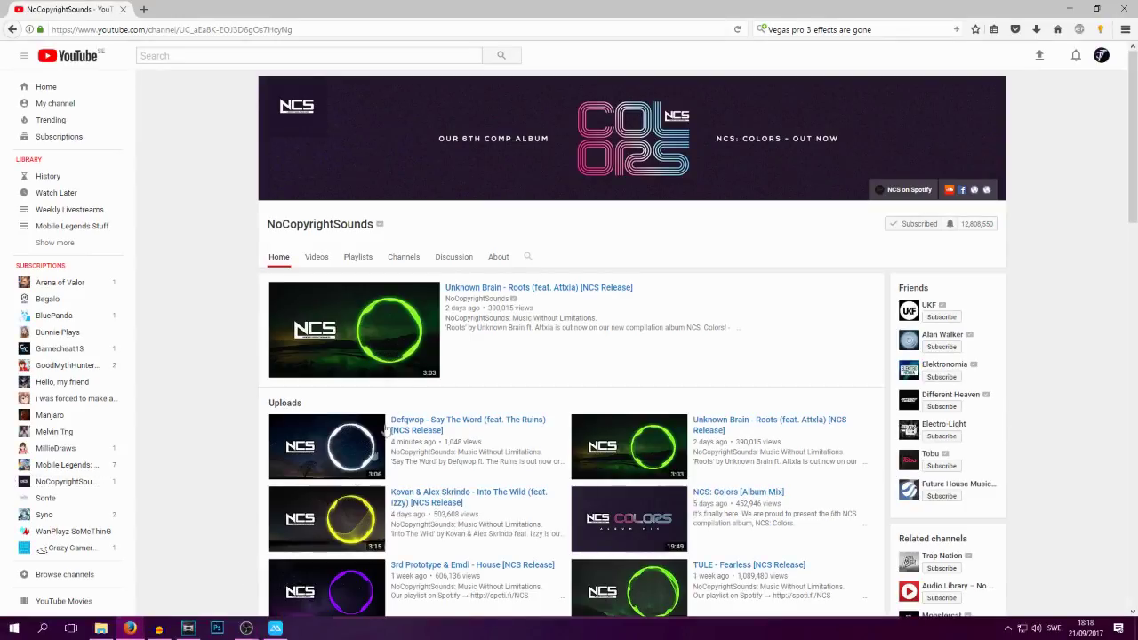
left_click(503, 286)
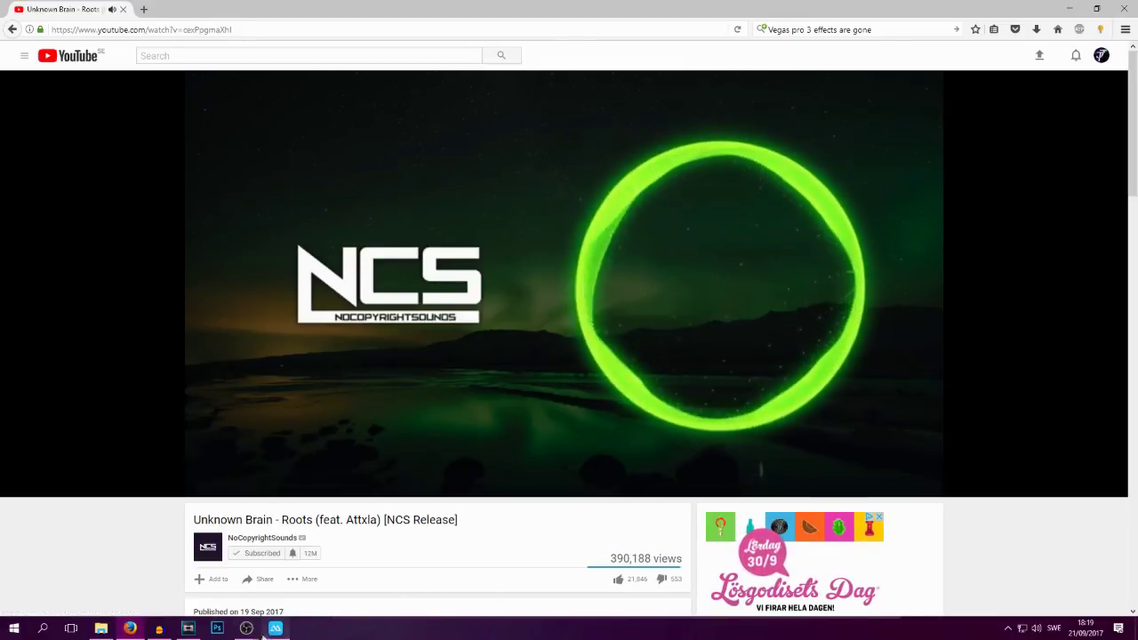
mouse_move(249, 633)
left_click(277, 587)
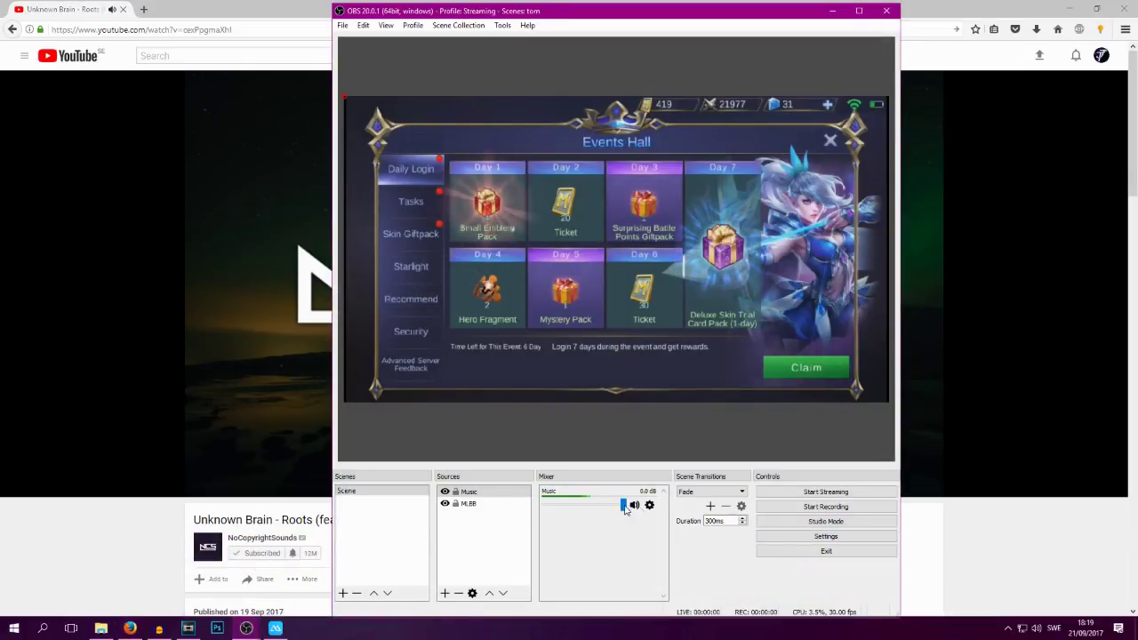
mouse_move(623, 504)
left_mouse_down()
mouse_move(565, 505)
mouse_move(623, 505)
left_mouse_up()
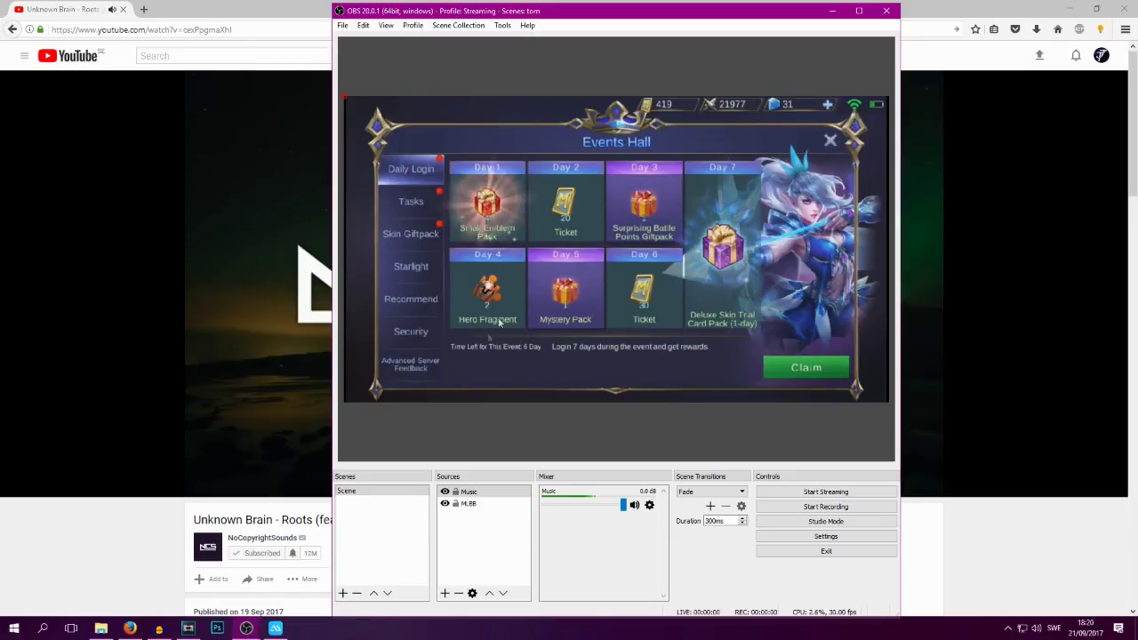
left_click(276, 629)
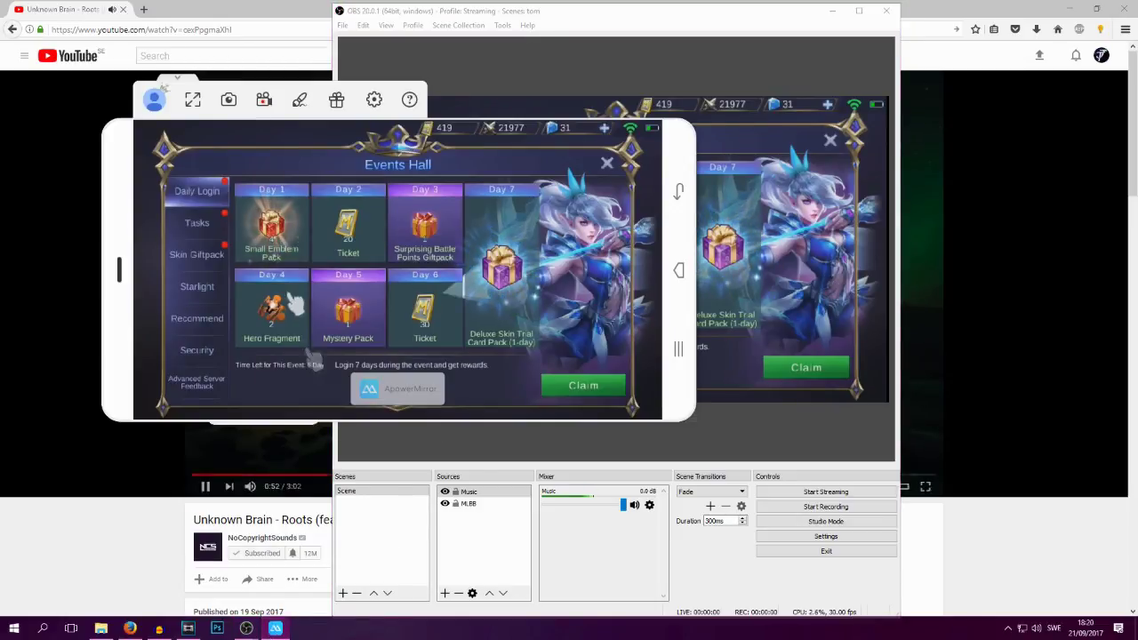
left_click(691, 569)
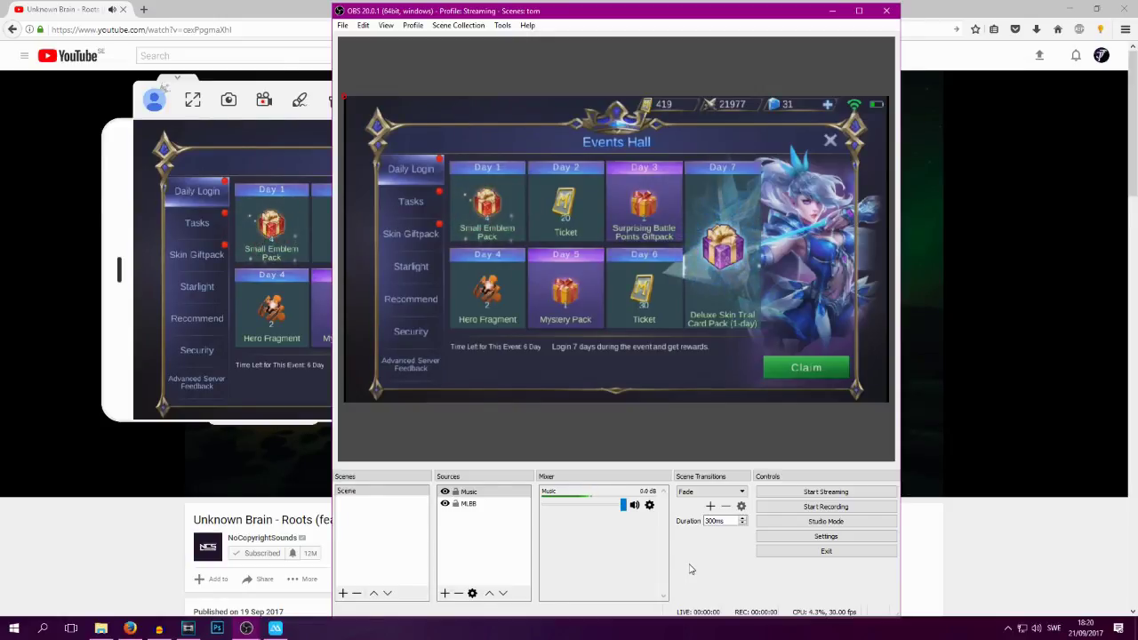